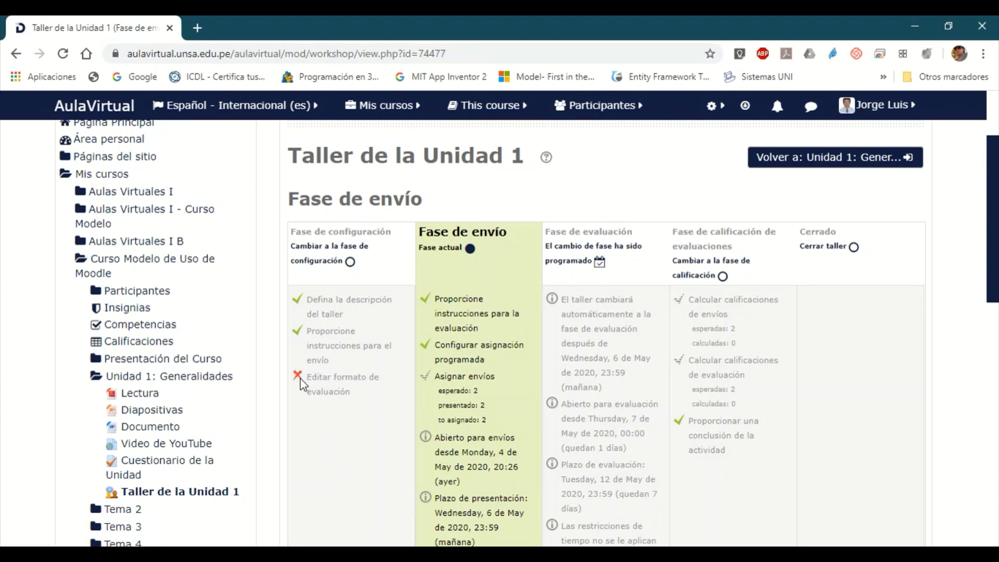
Open the workshop's assessment form for editing and look over the fields of Aspecto 1.
left_click(345, 384)
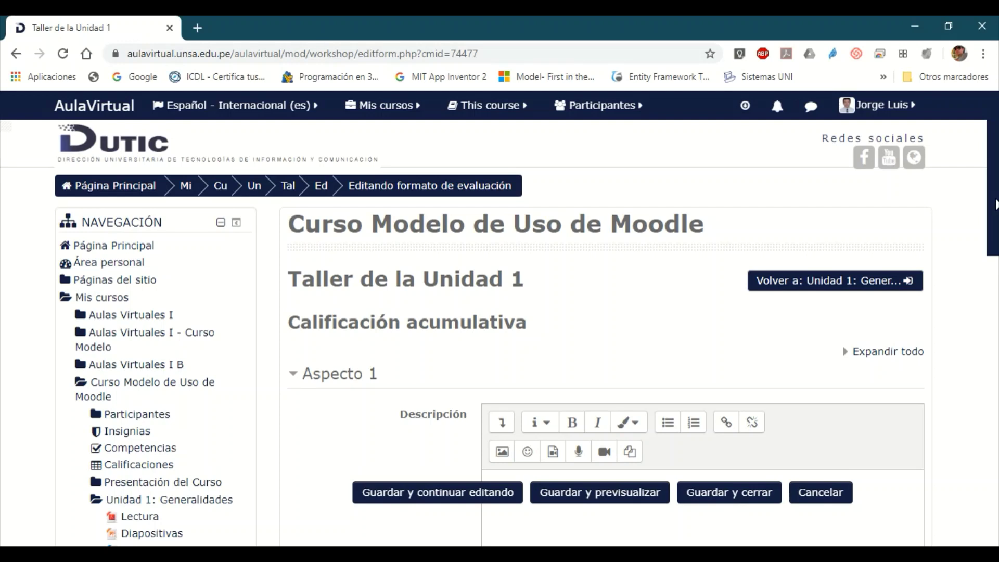
left_click_drag(995, 203, 995, 290)
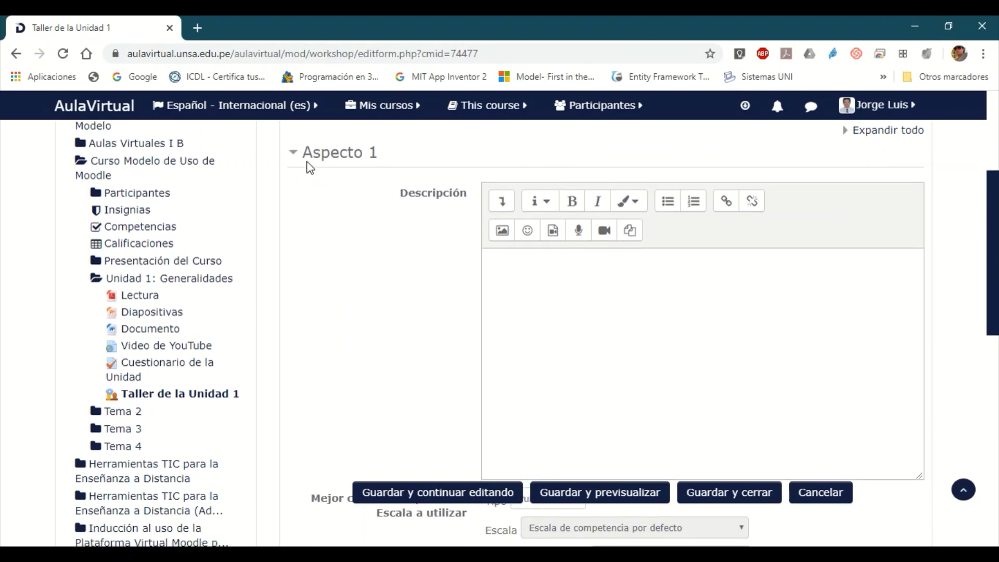
scroll(414, 250, "down", 6)
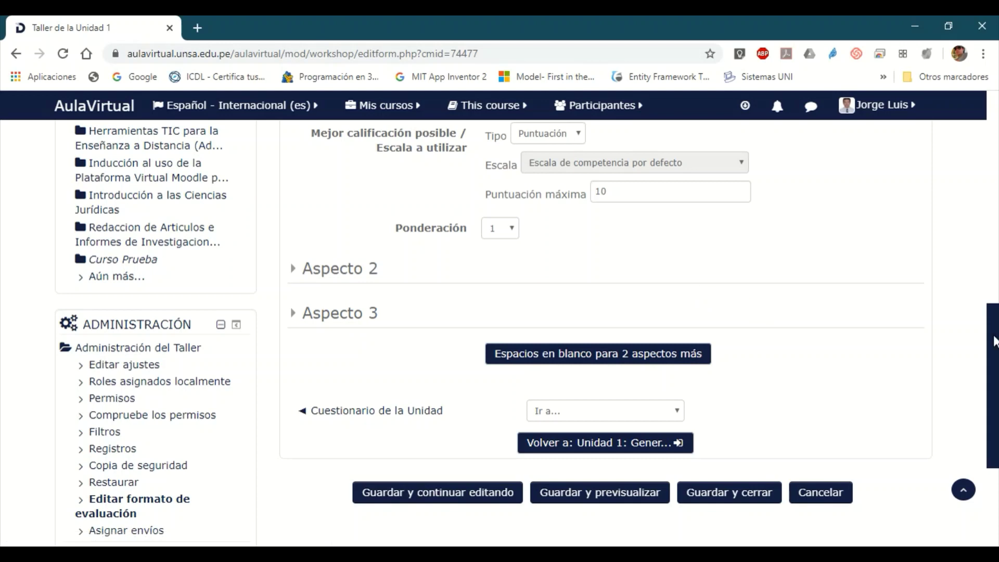
scroll(994, 344, "up", 1)
scroll(994, 344, "up", 6)
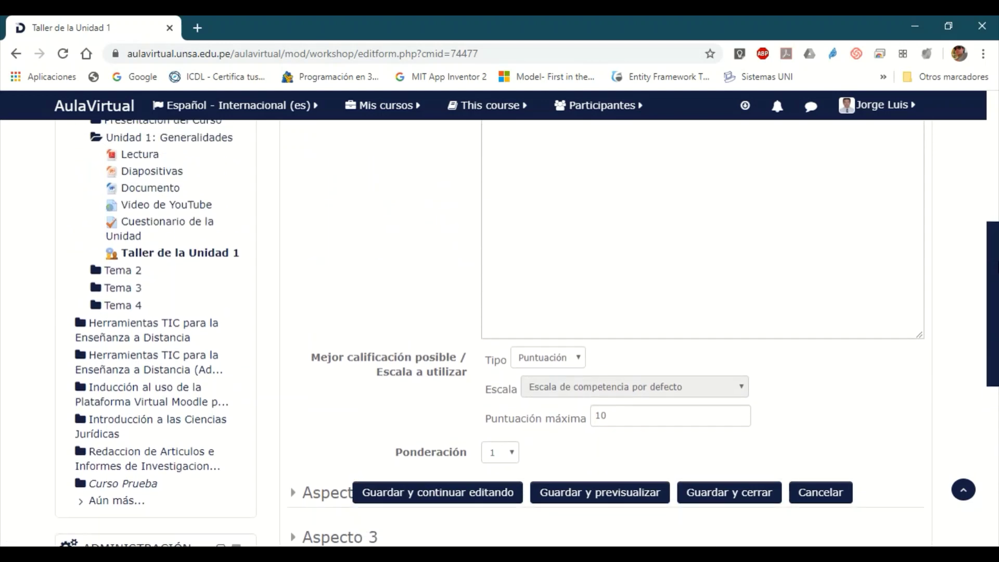
scroll(527, 333, "up", 1)
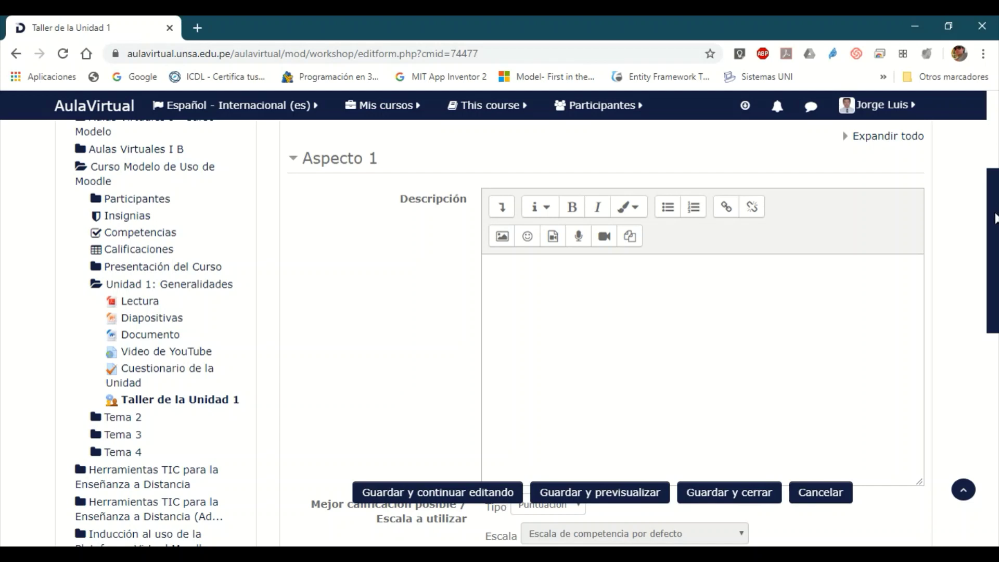
Enter "* Debe tenerse en cuenta la ortografía y redacción, así como el formato APA" as the description of Aspecto 1.
left_click(703, 282)
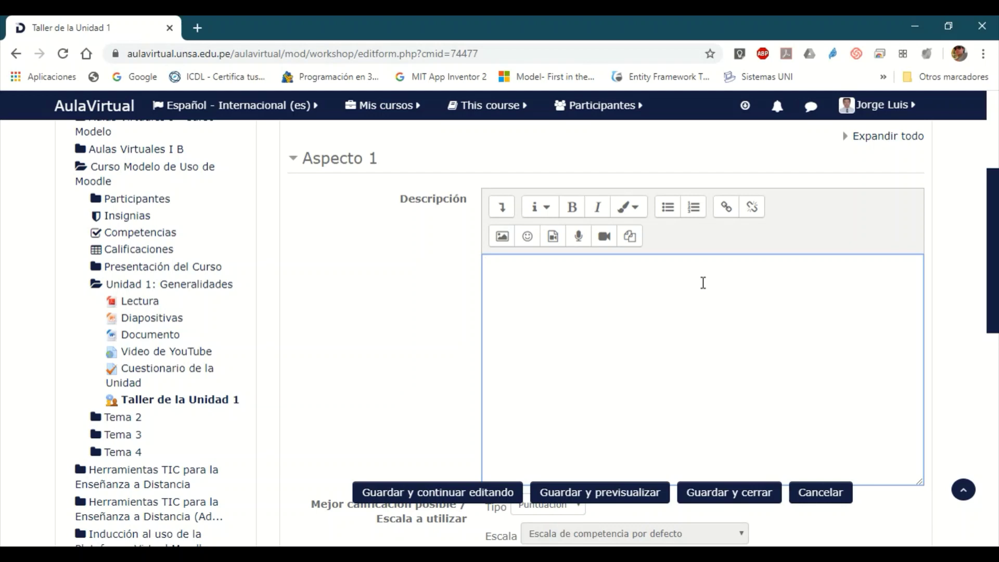
type("* Debe tenerse en cu")
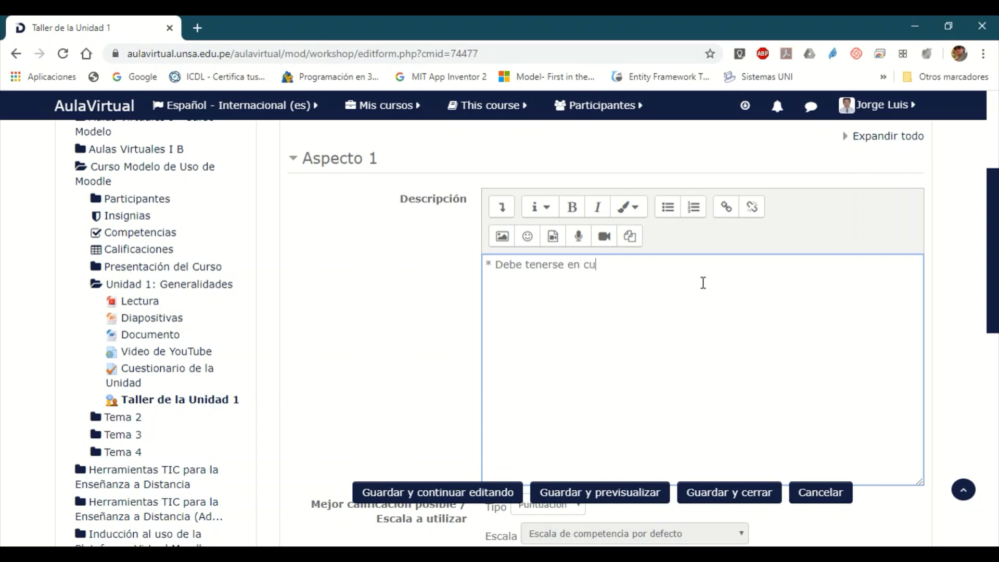
type("enta la ortografía y")
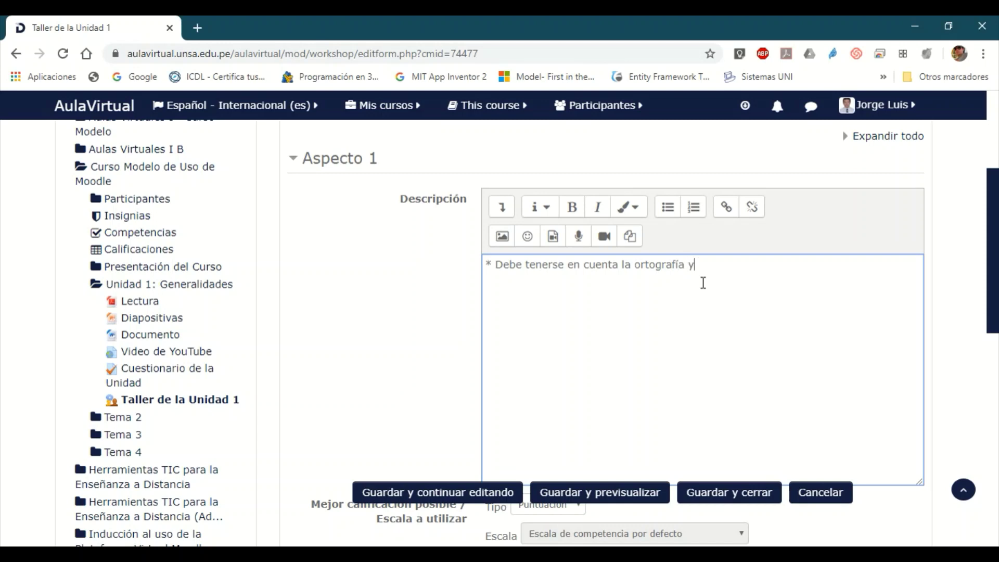
type(" redacción, así como")
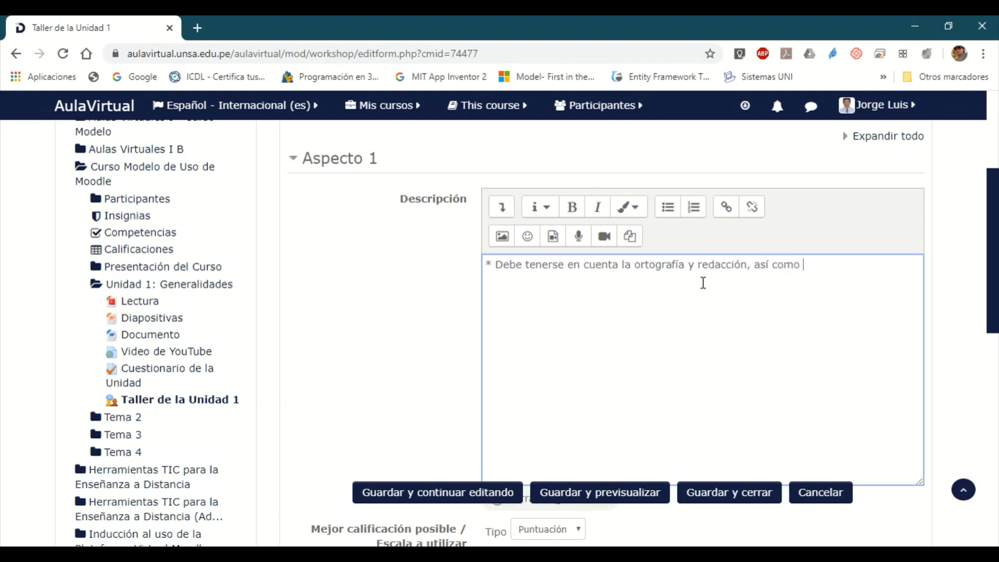
type("el formato ")
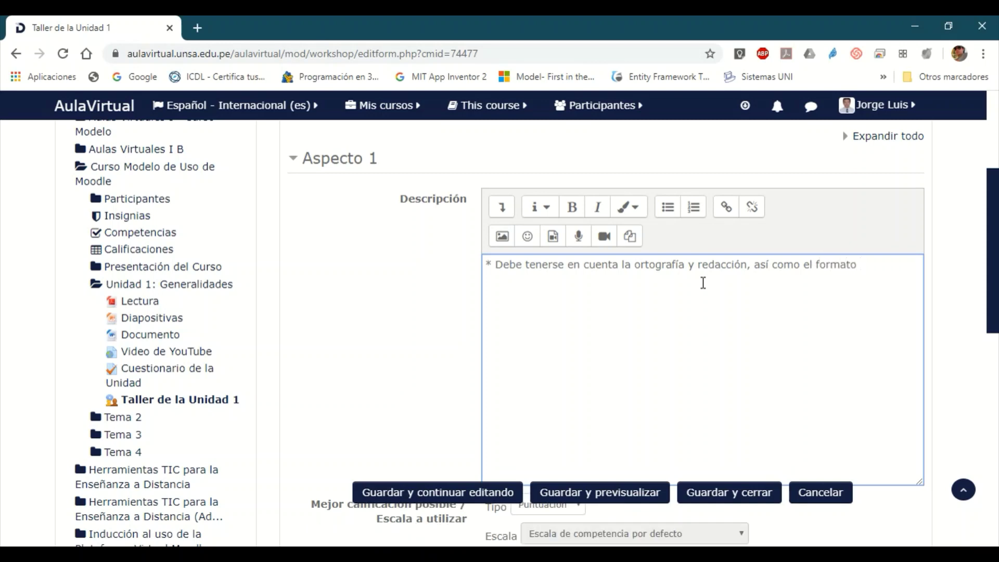
type("APA")
Choose Puntuación as the grading type for Aspecto 1, with a maximum score of 10.
left_click_drag(994, 265, 994, 274)
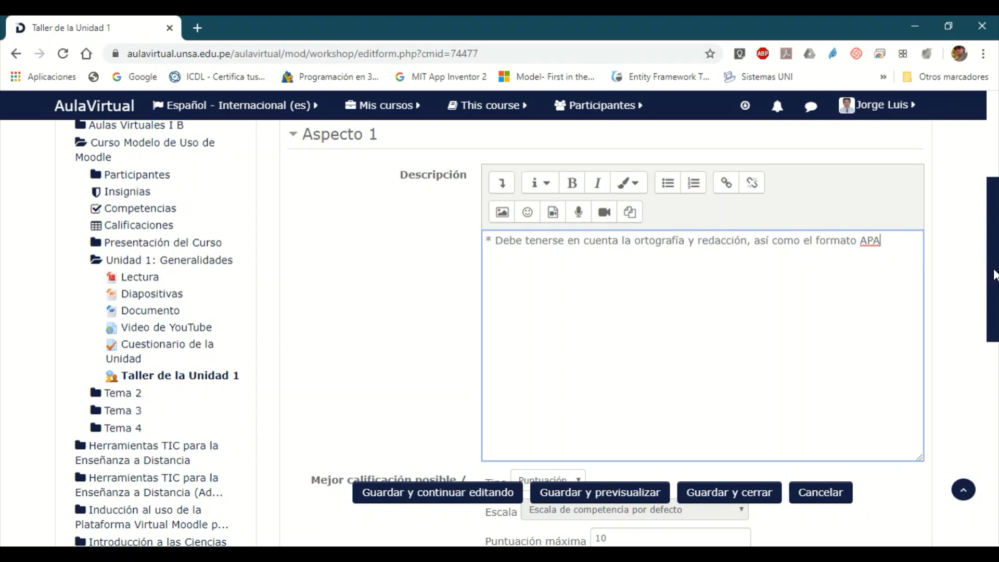
left_click_drag(995, 275, 995, 277)
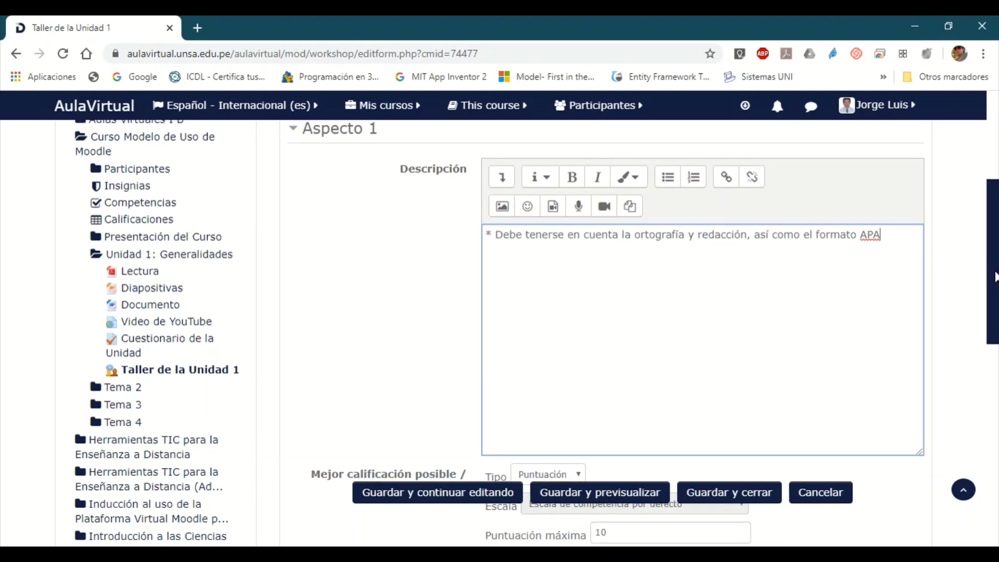
left_click_drag(995, 276, 995, 351)
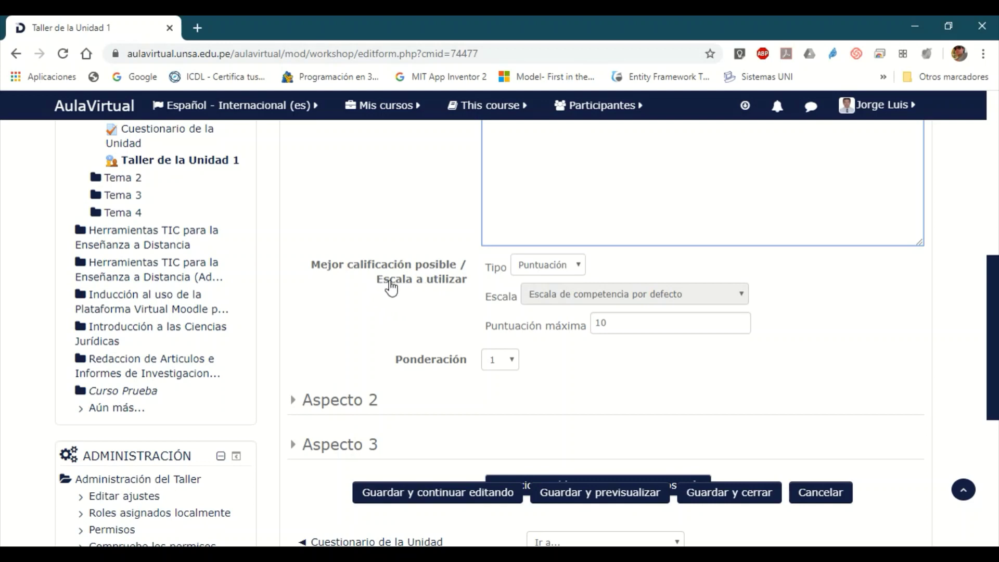
mouse_move(992, 312)
left_mouse_down()
mouse_move(995, 249)
mouse_move(995, 309)
left_mouse_up()
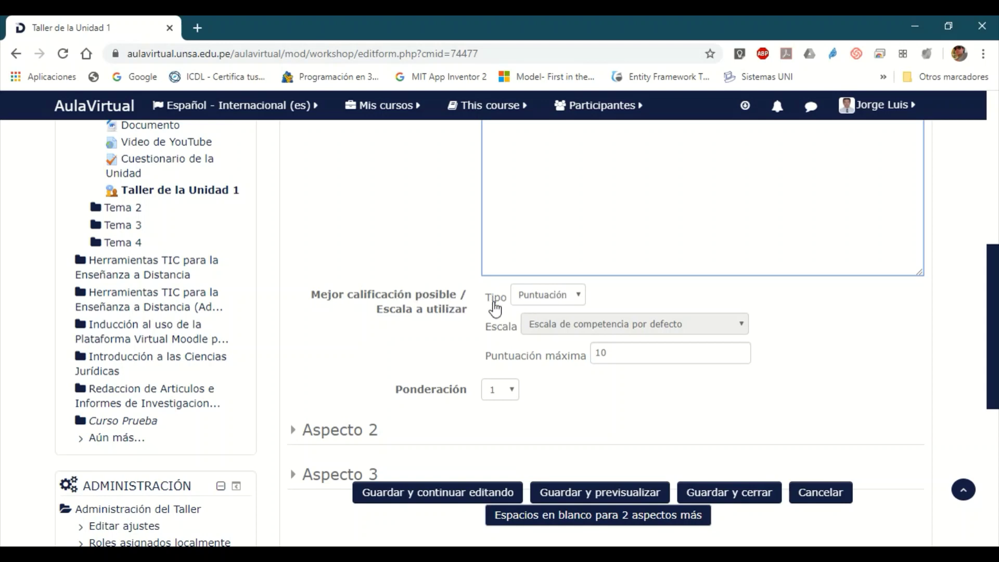
left_click(577, 298)
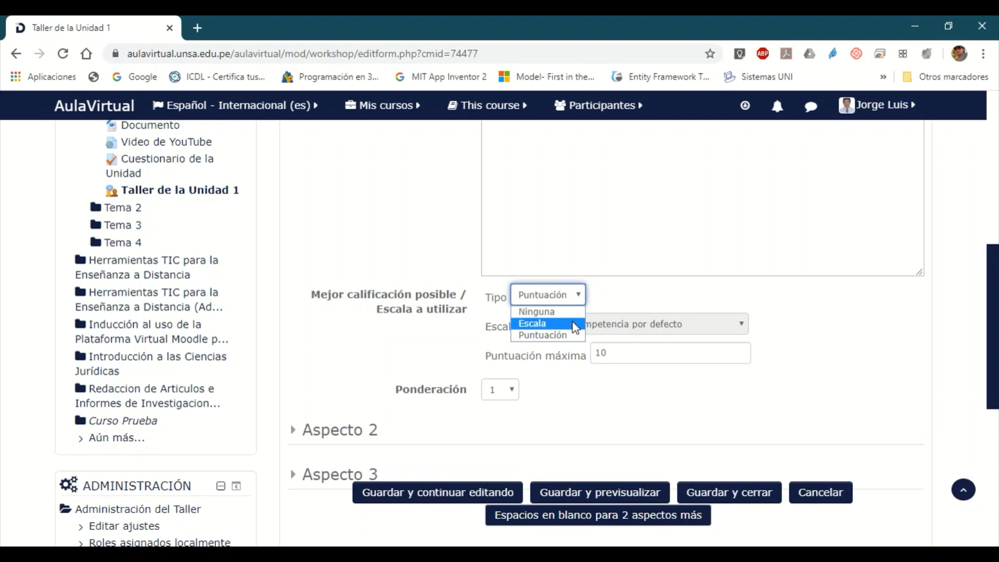
left_click(544, 335)
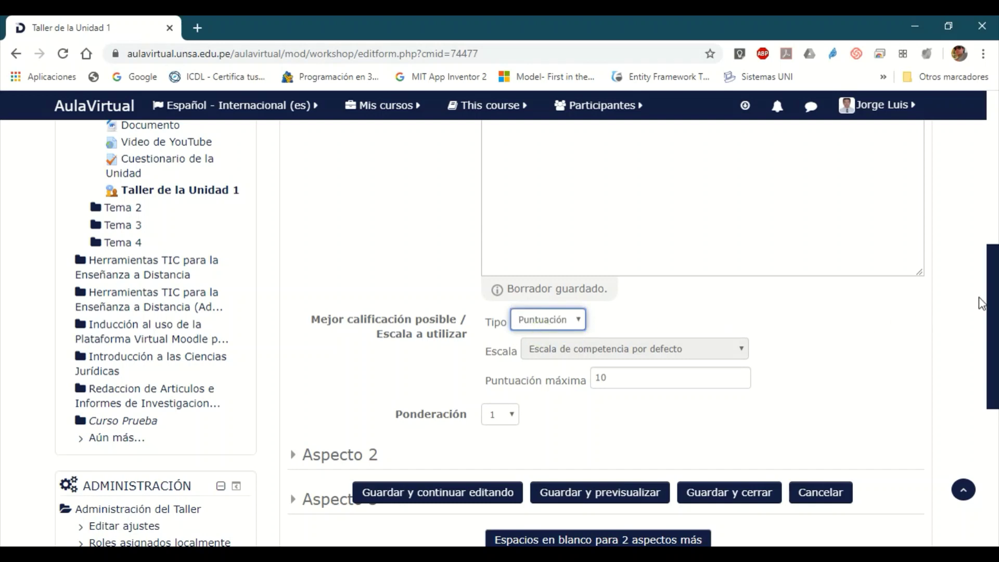
scroll(989, 302, "down", 2)
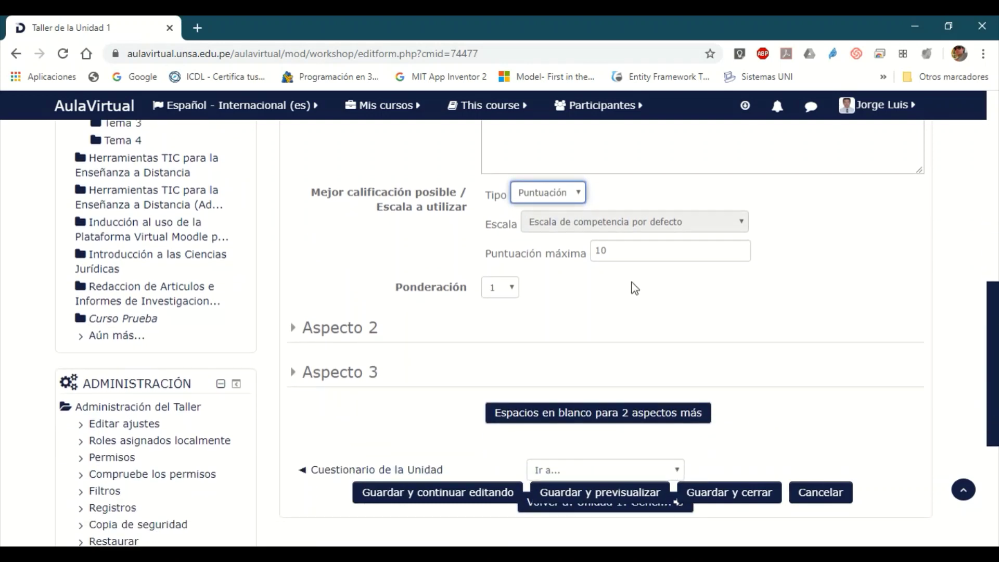
left_click(632, 250)
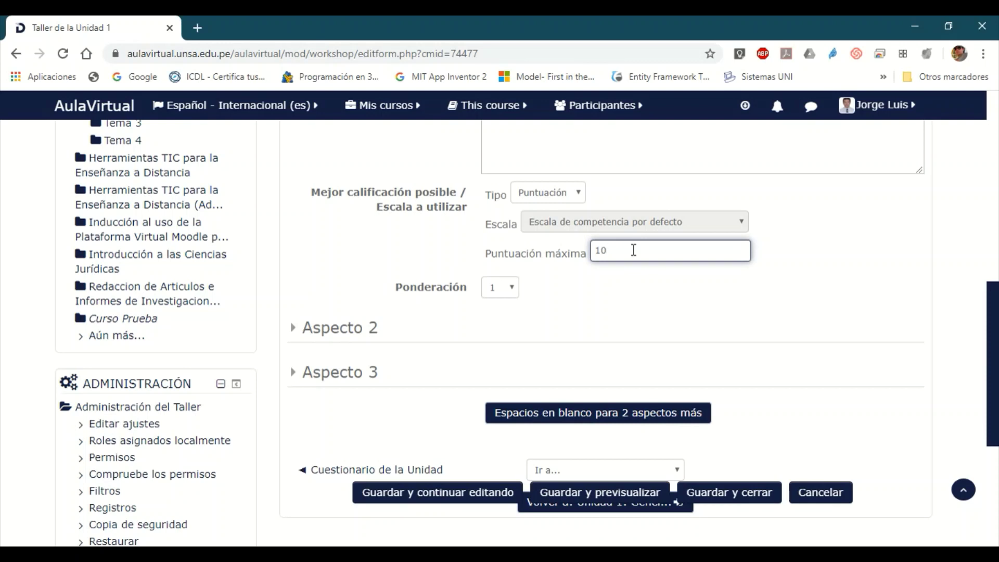
double_click(629, 250)
left_click(682, 251)
Examine the description, maximum score and weighting of Aspecto 1 and the sections for further aspects.
scroll(994, 341, "up", 1)
scroll(994, 323, "up", 4)
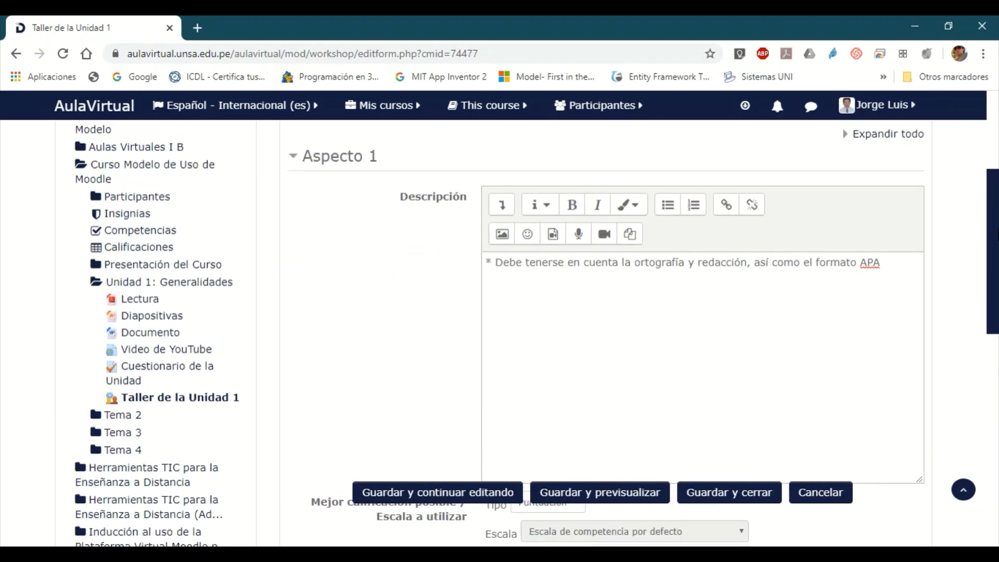
scroll(994, 322, "down", 5)
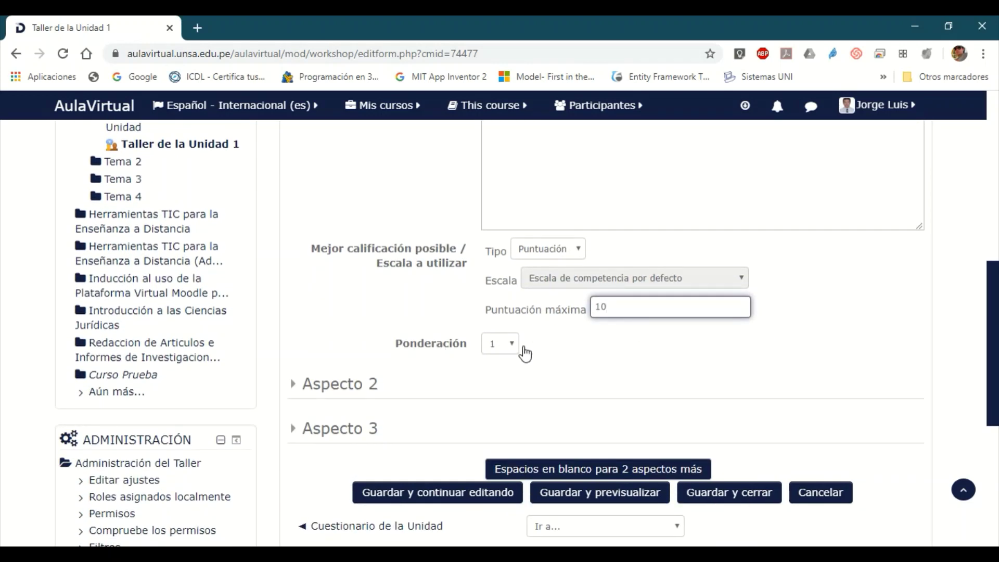
left_click_drag(993, 321, 997, 372)
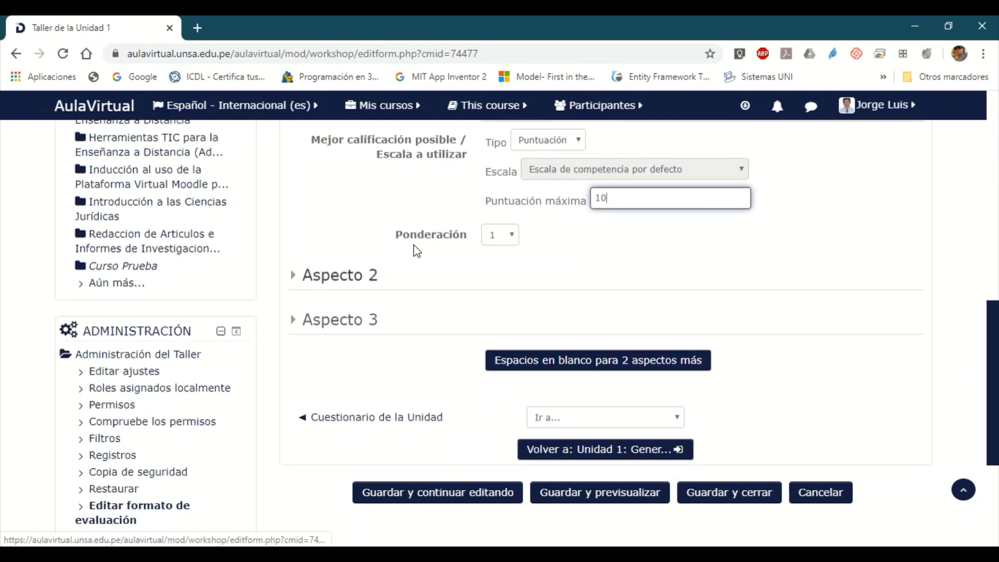
mouse_move(990, 338)
left_mouse_down()
mouse_move(991, 223)
mouse_move(995, 334)
left_mouse_up()
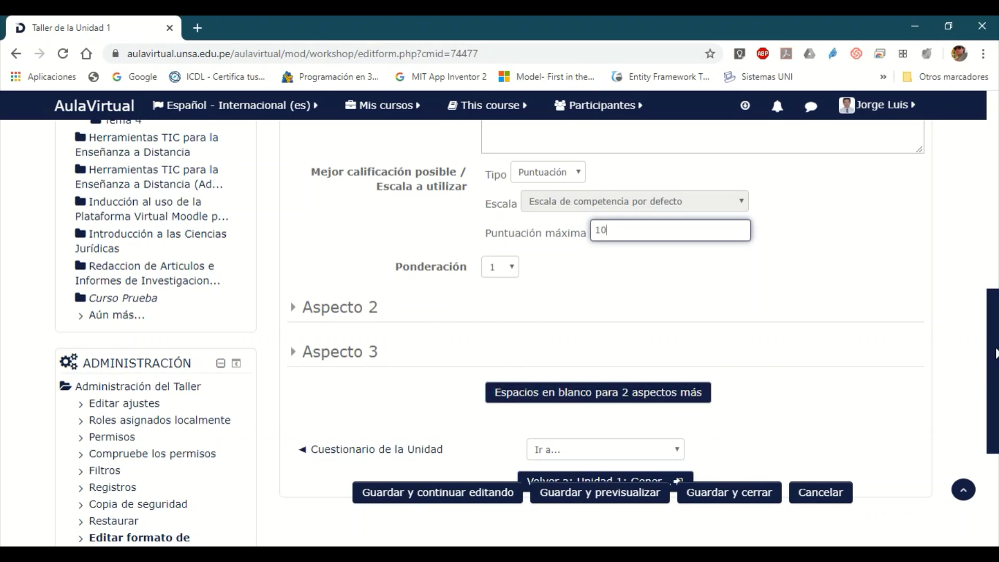
scroll(995, 354, "up", 3)
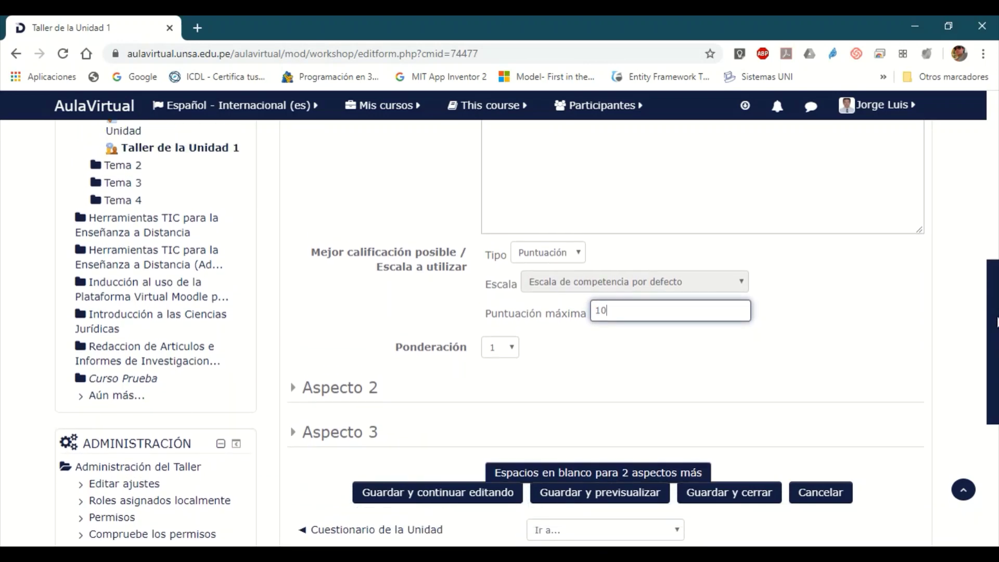
scroll(995, 312, "up", 3)
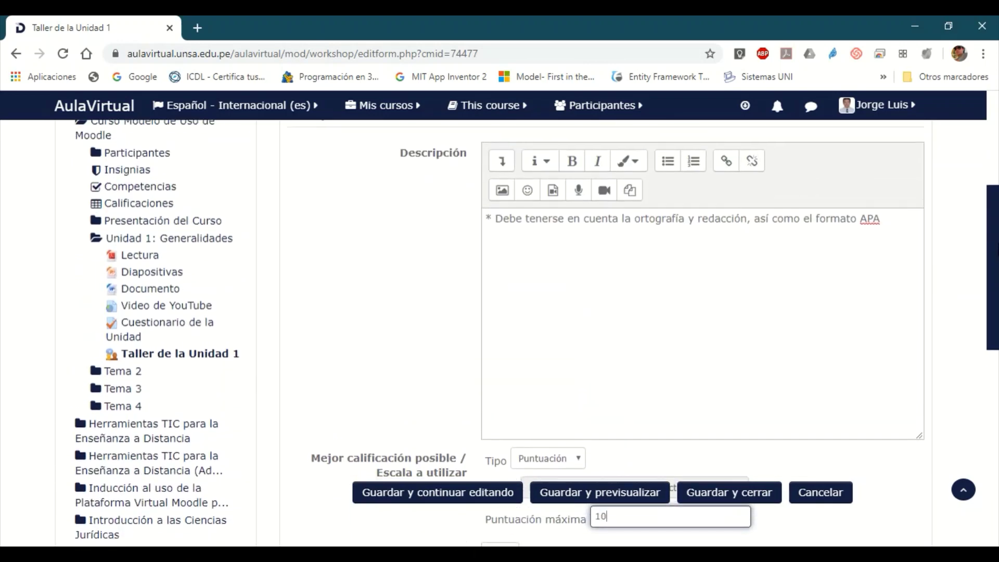
scroll(995, 313, "down", 3)
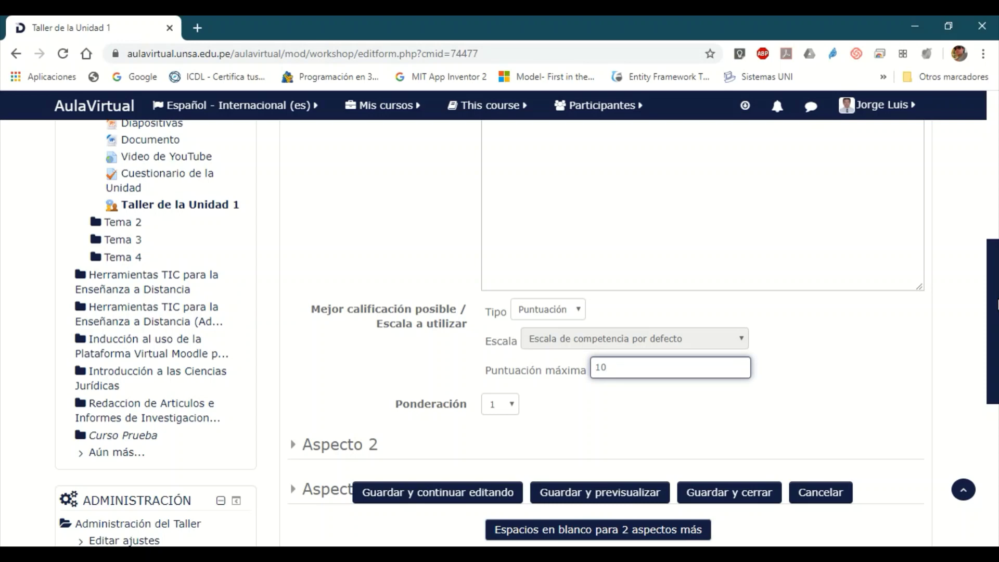
scroll(995, 304, "down", 1)
scroll(995, 305, "up", 1)
Save and close the assessment form, and review the tasks in the workshop's phase overview.
left_click(745, 498)
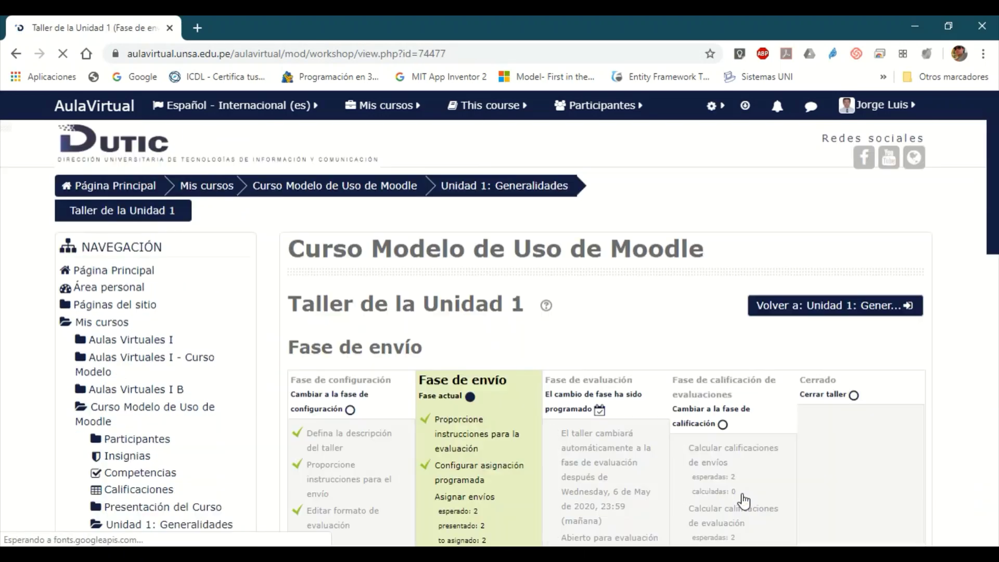
scroll(510, 333, "down", 3)
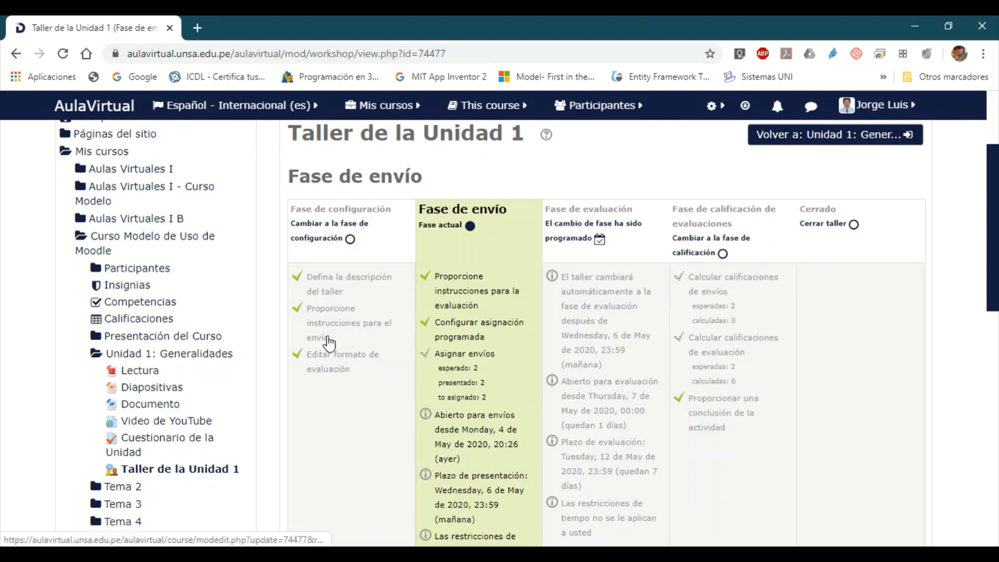
left_click_drag(995, 251, 995, 263)
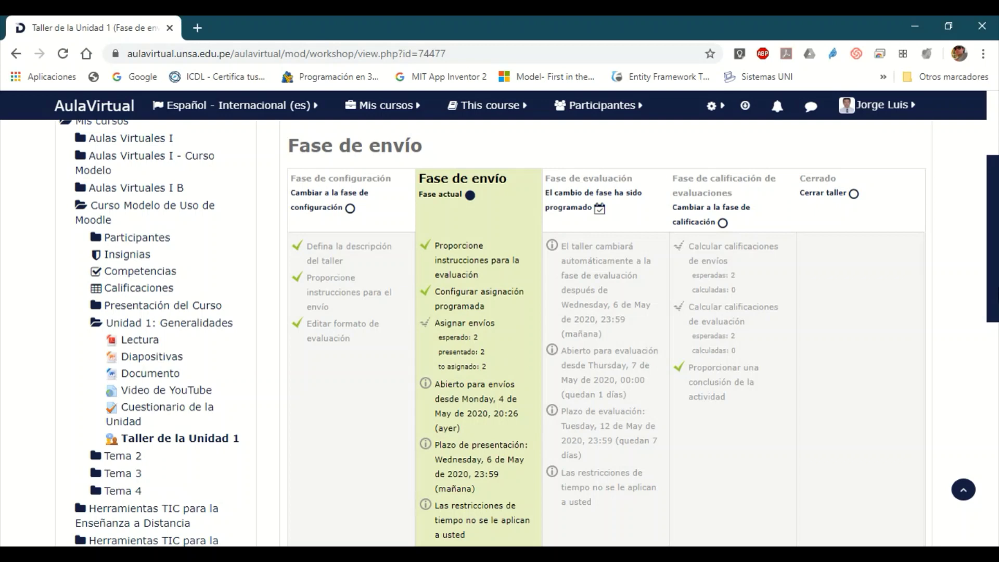
scroll(994, 275, "down", 1)
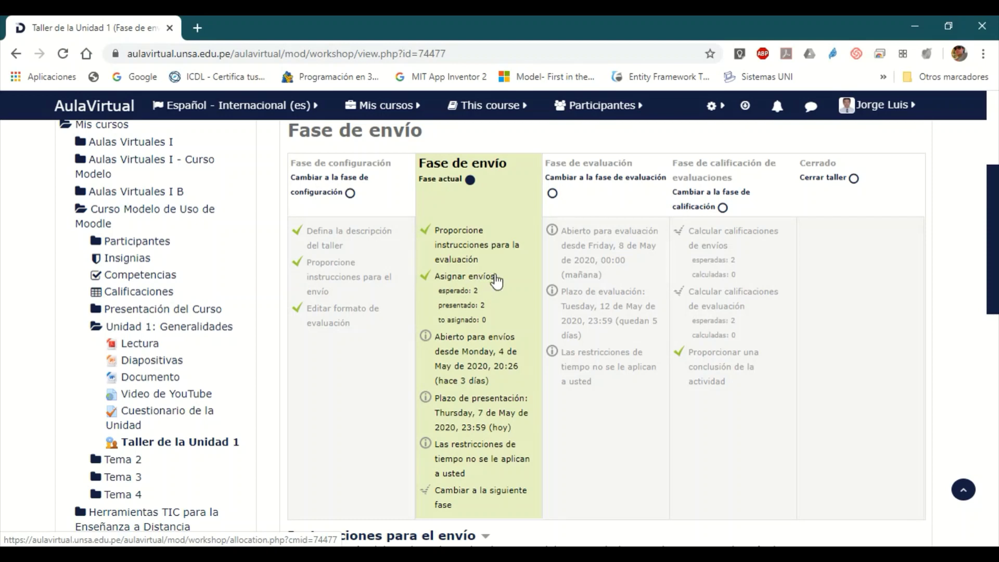
Open the submission allocation and try to manually assign the second participant's submission to the first participant for review.
left_click(466, 281)
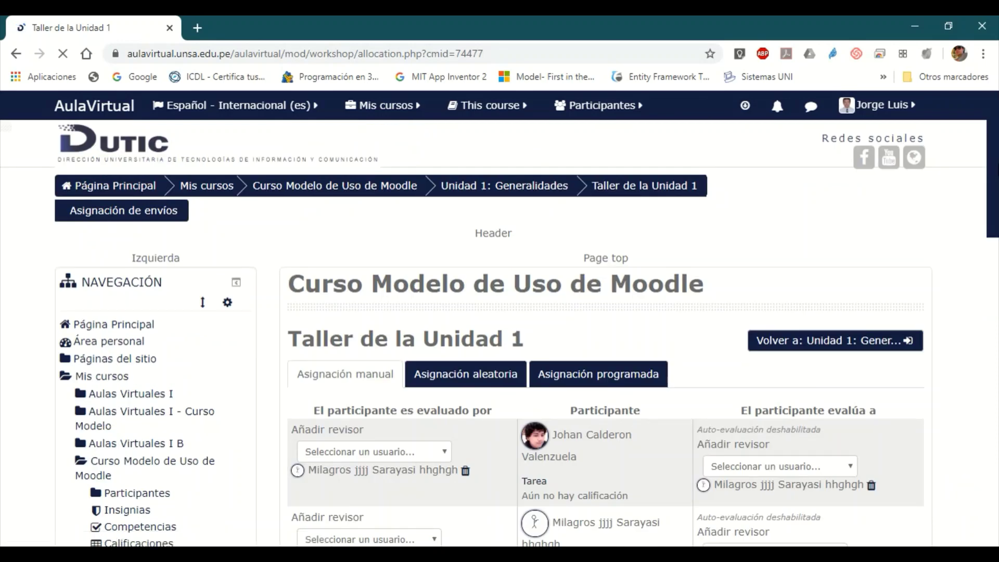
left_click_drag(994, 168, 997, 219)
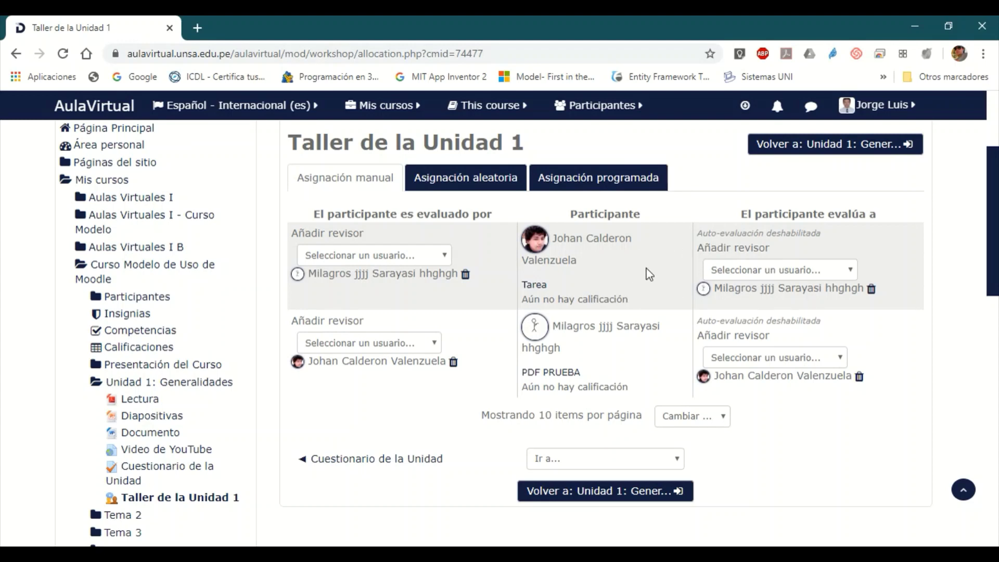
left_click(850, 272)
left_click(832, 297)
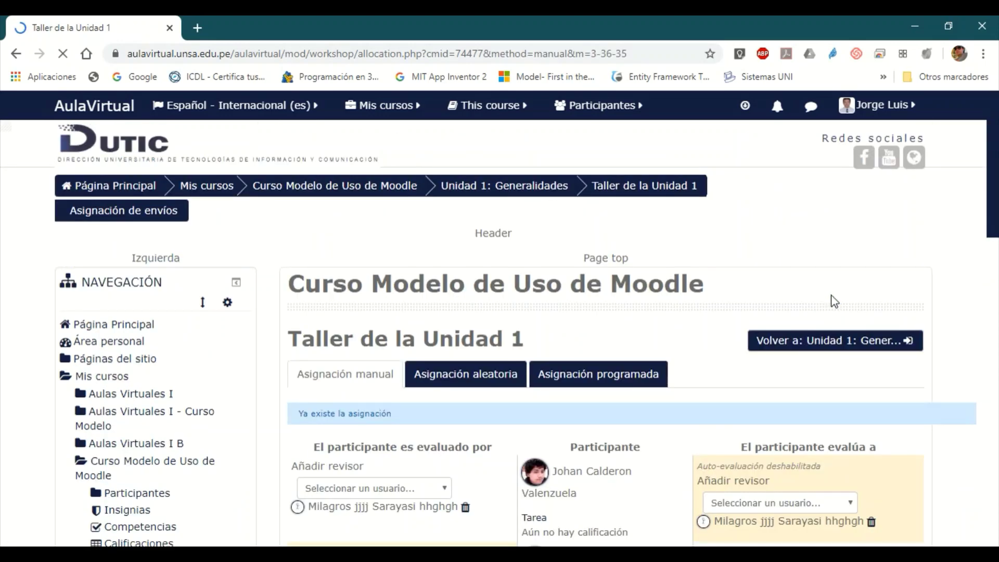
scroll(832, 298, "down", 5)
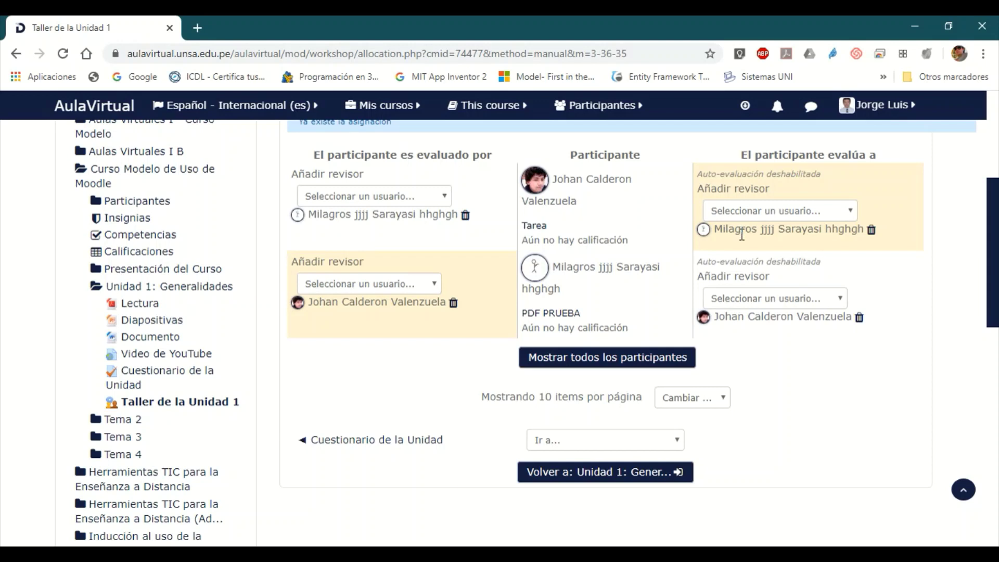
Set up a random allocation of 1 assessment "por revisor" with the current allocations removed.
scroll(744, 233, "up", 2)
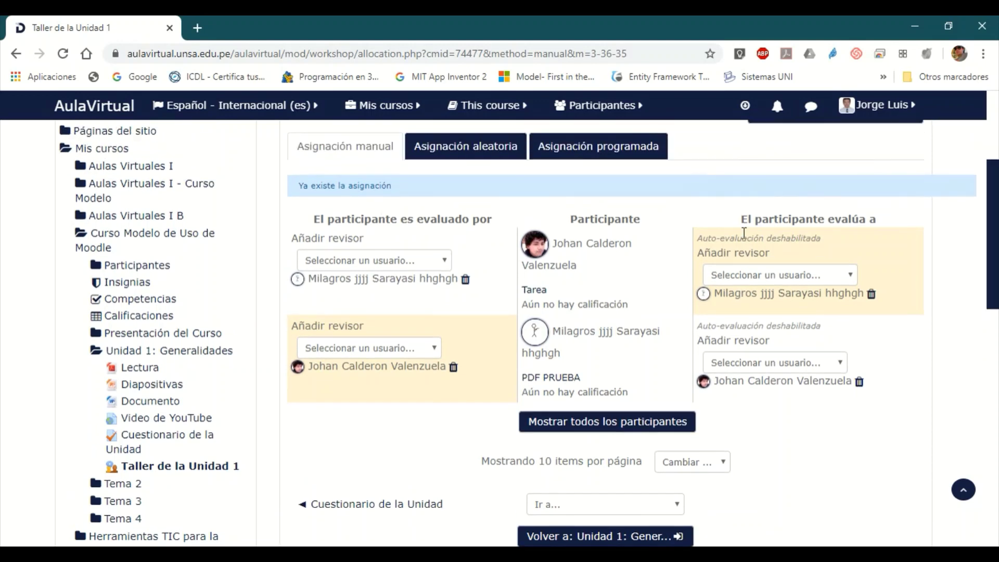
left_click(483, 160)
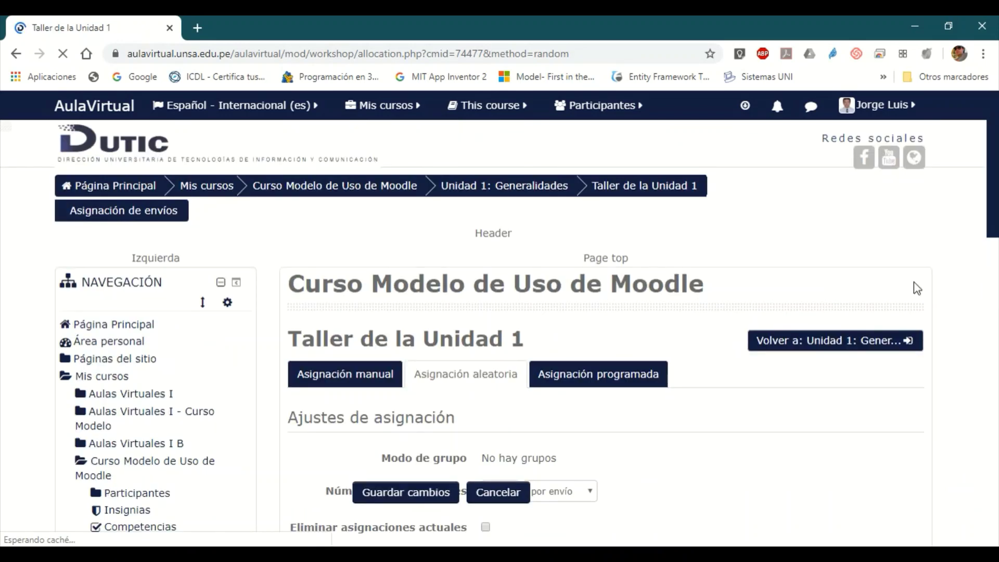
scroll(917, 288, "down", 4)
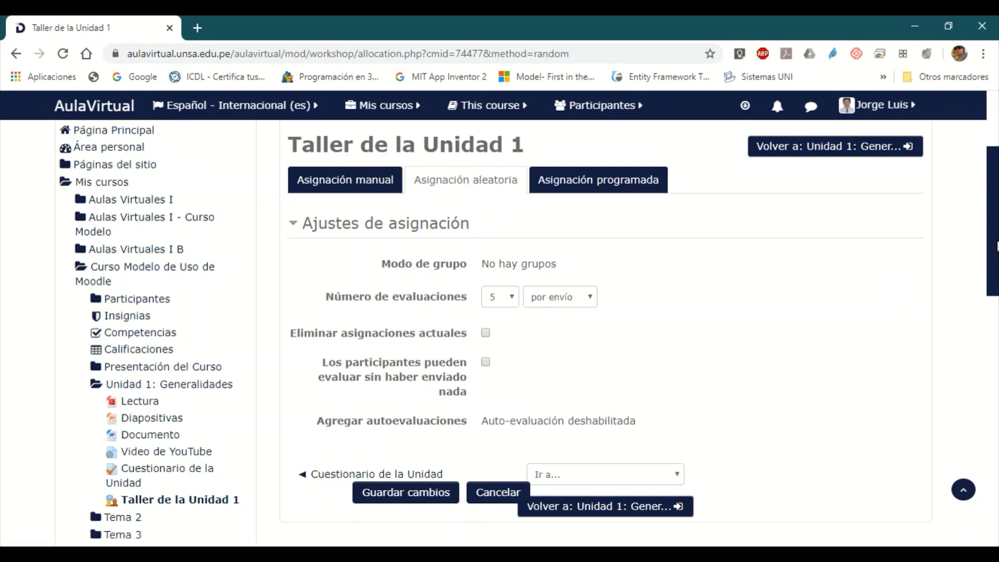
scroll(996, 246, "down", 1)
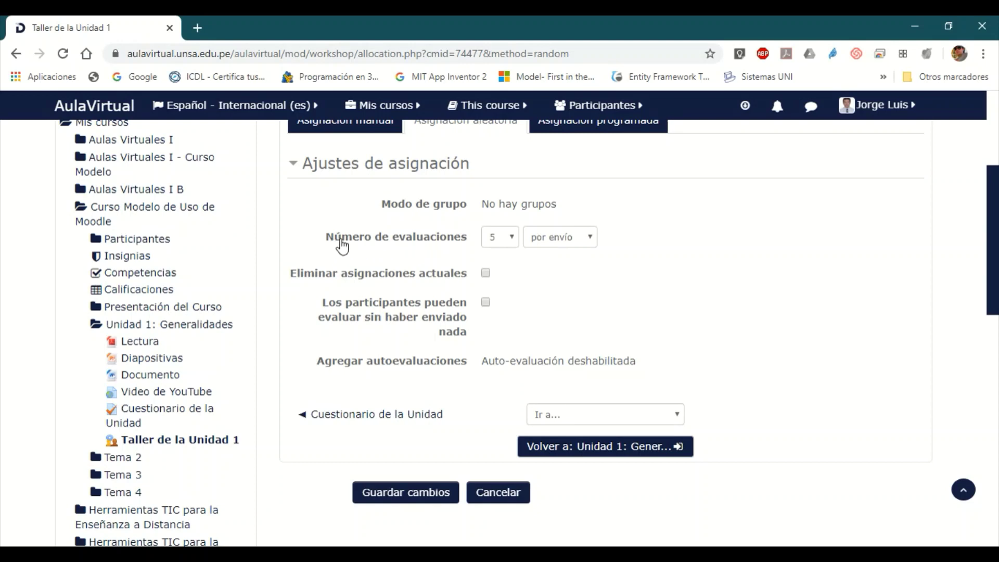
left_click(511, 239)
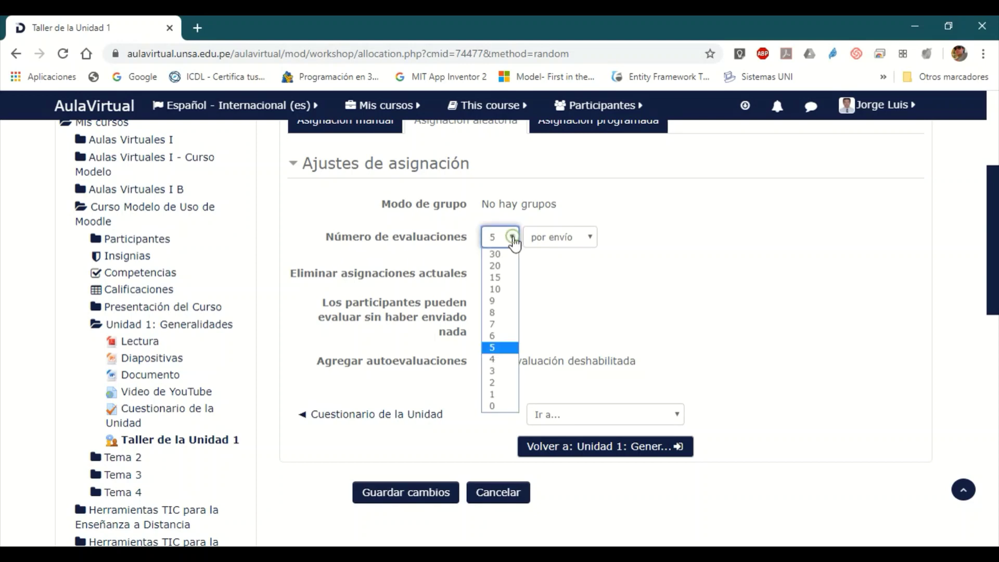
left_click(509, 398)
left_click(583, 239)
left_click(571, 266)
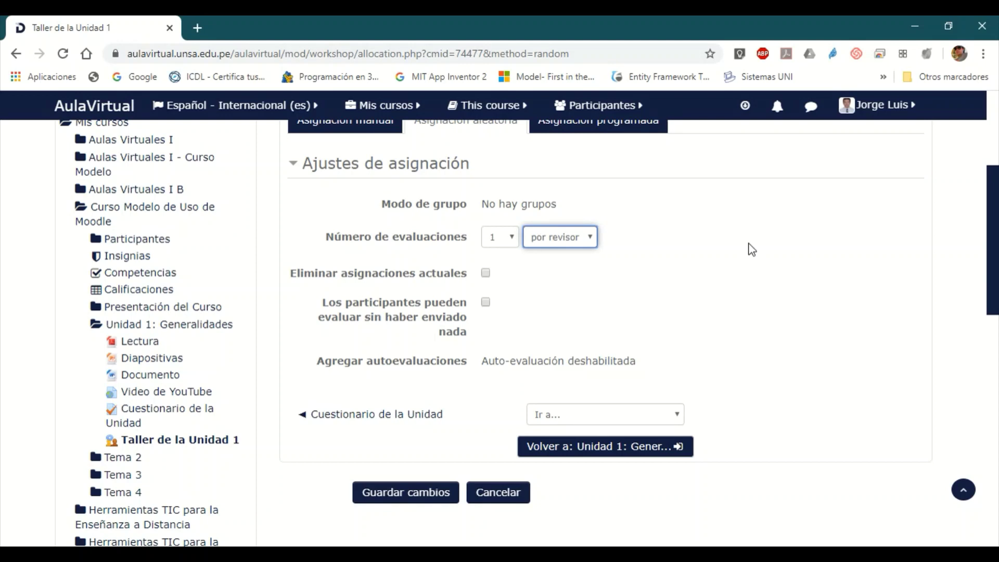
left_click(486, 274)
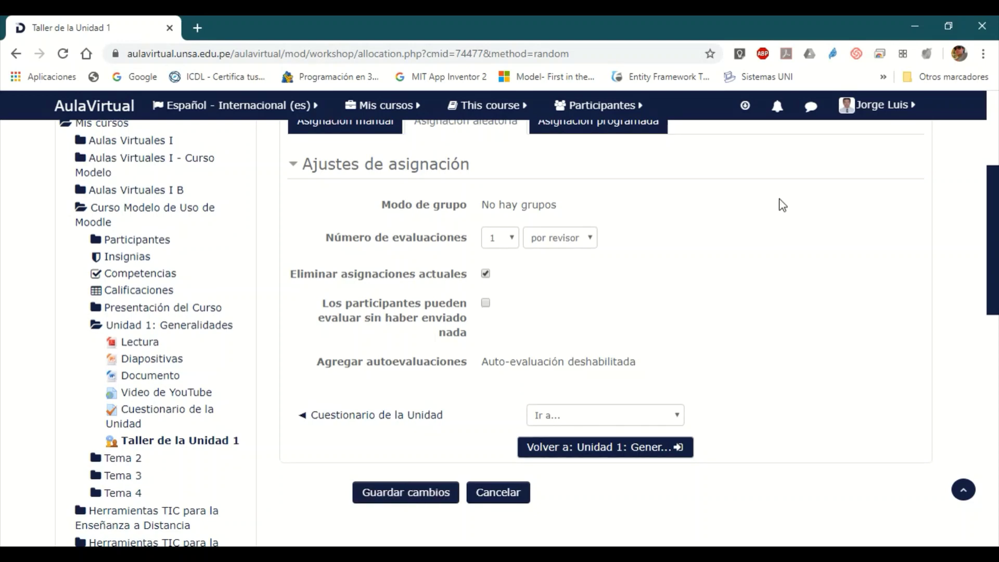
Open the scheduled allocation and examine its activation setting and current status.
scroll(780, 205, "up", 1)
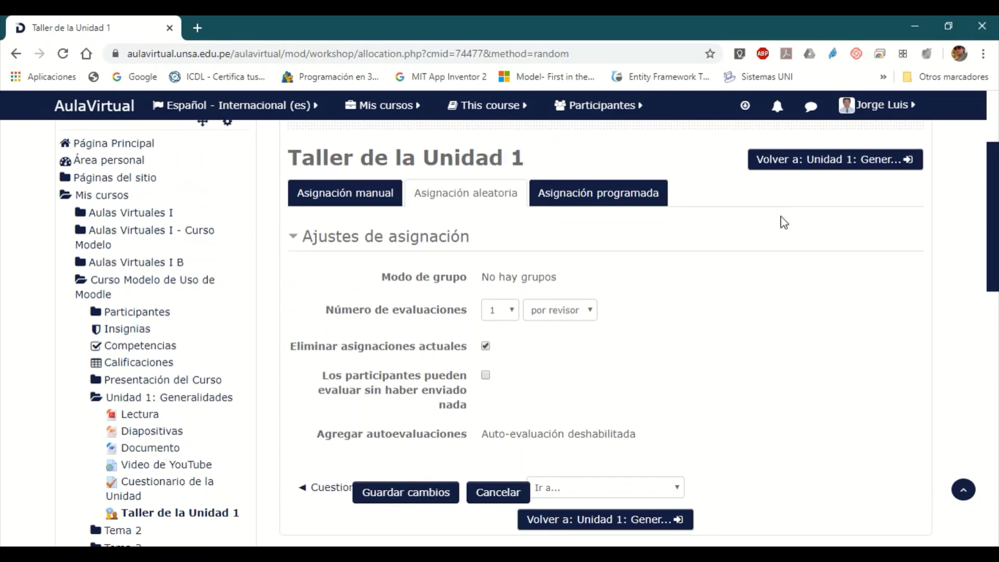
left_click(616, 196)
left_click(564, 135)
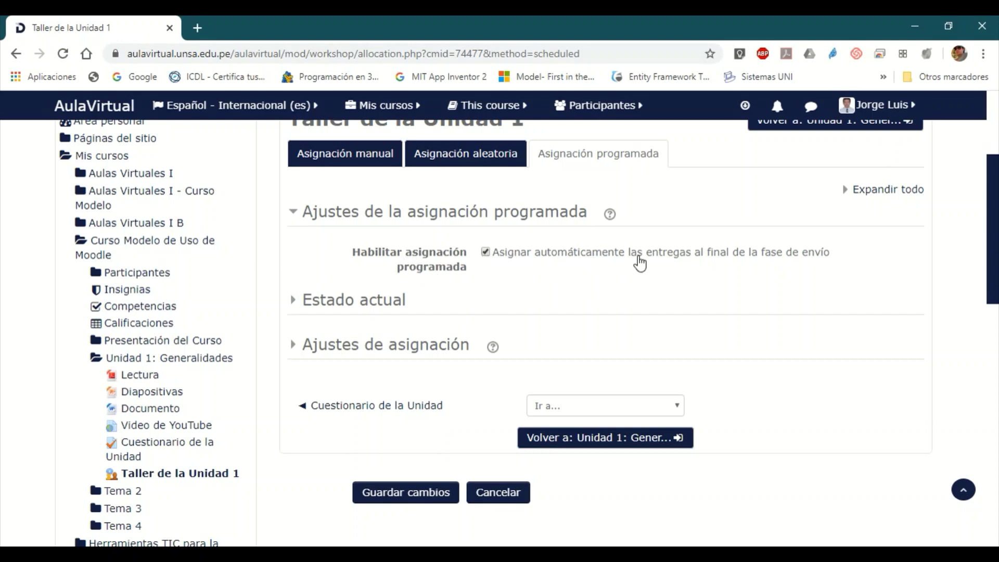
left_click(382, 299)
scroll(557, 290, "down", 1)
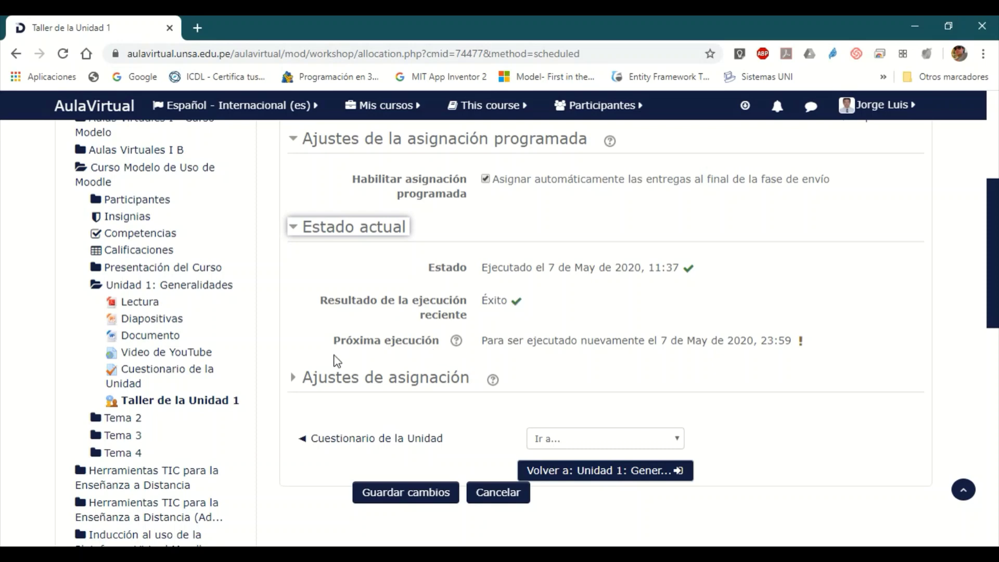
Review the allocation settings of the scheduled allocation, save it and continue.
left_click(334, 388)
left_click(335, 388)
scroll(624, 285, "down", 2)
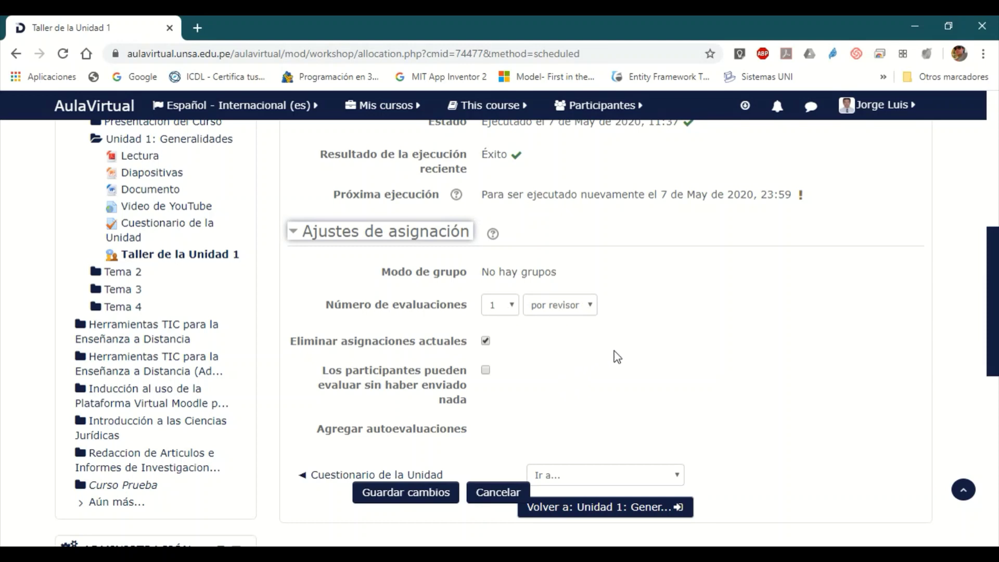
left_click(410, 495)
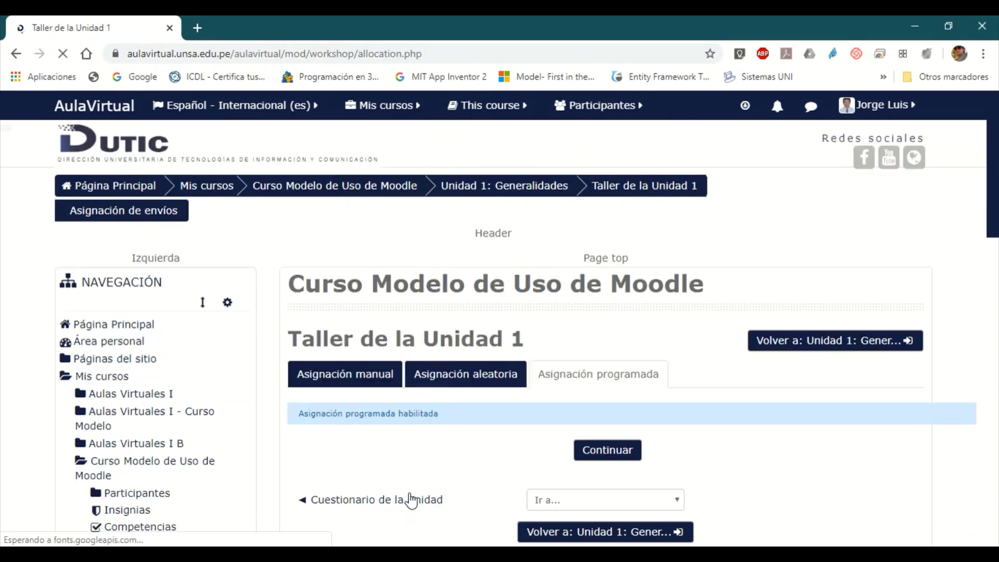
scroll(442, 423, "down", 2)
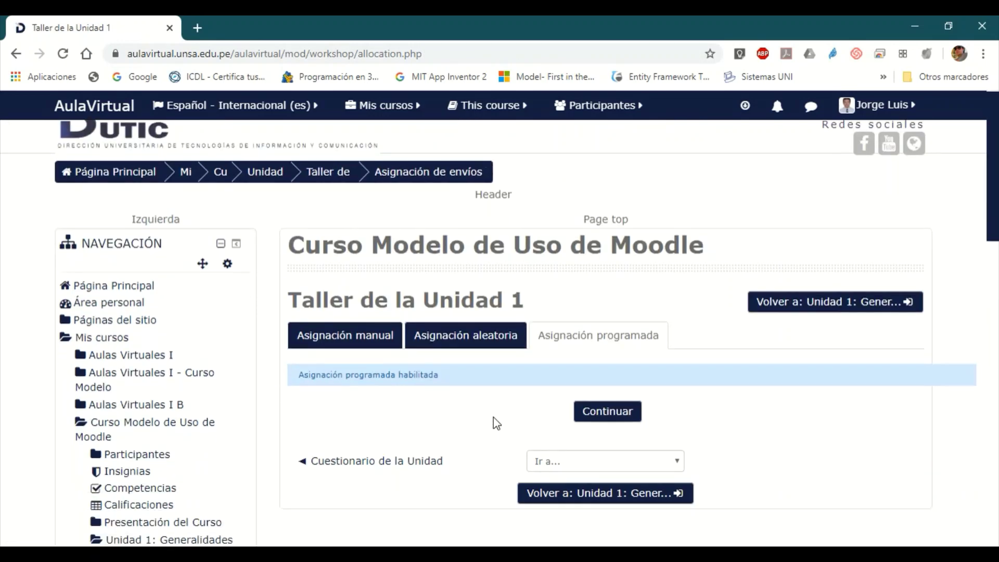
left_click(627, 357)
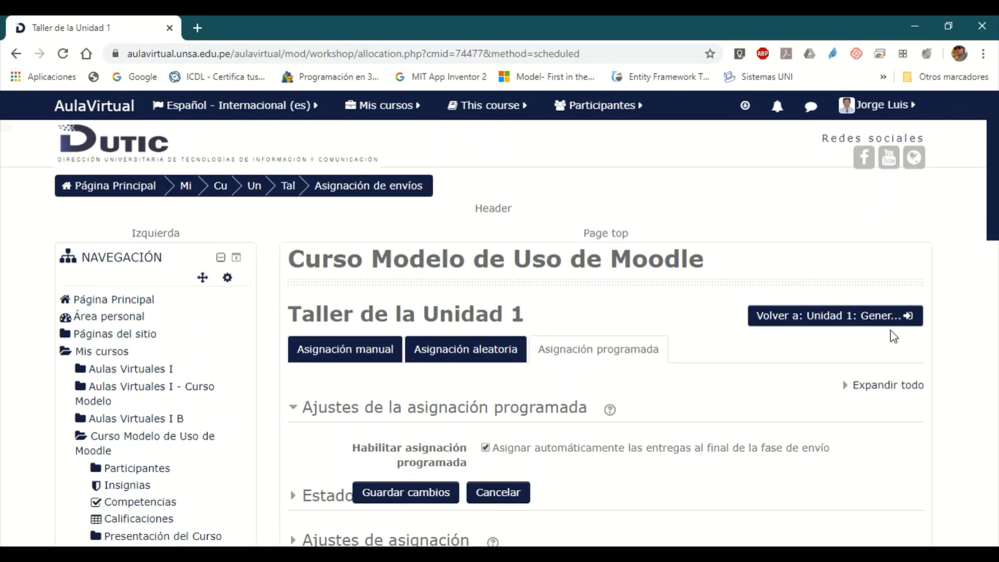
Return to Unidad 1, reopen Taller de la Unidad 1 and review the tasks in its phase overview.
left_click(848, 319)
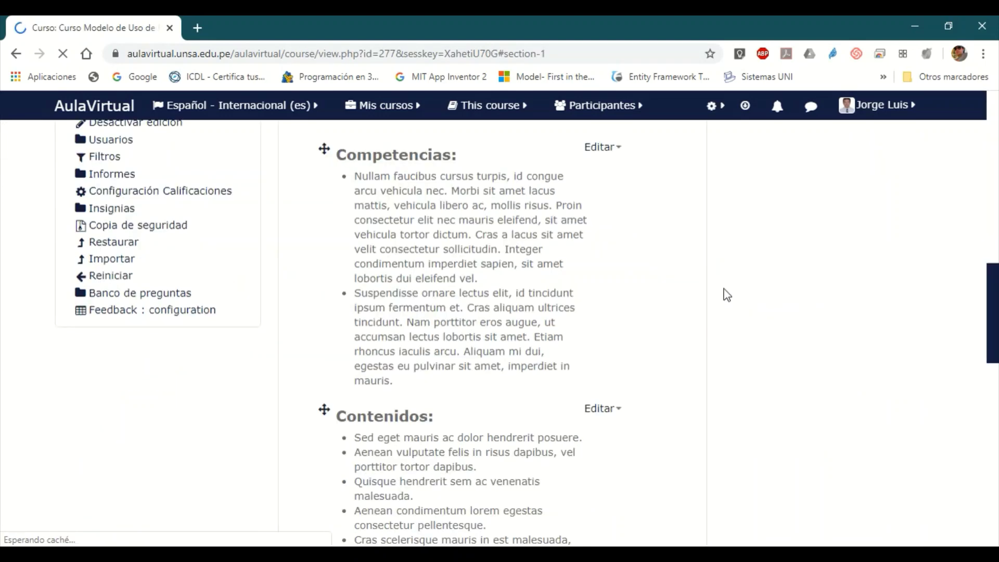
scroll(727, 307, "down", 10)
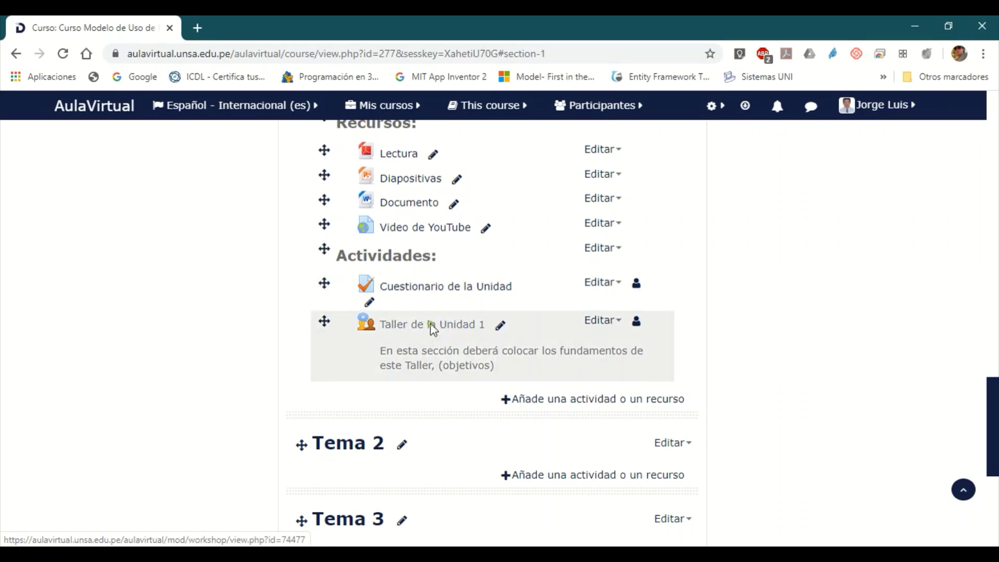
left_click(431, 327)
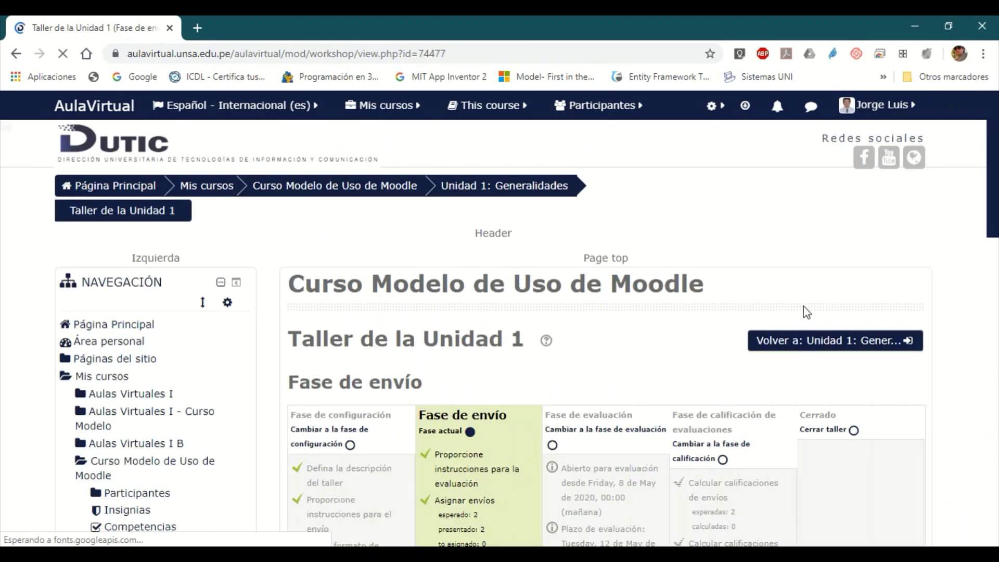
scroll(805, 312, "down", 6)
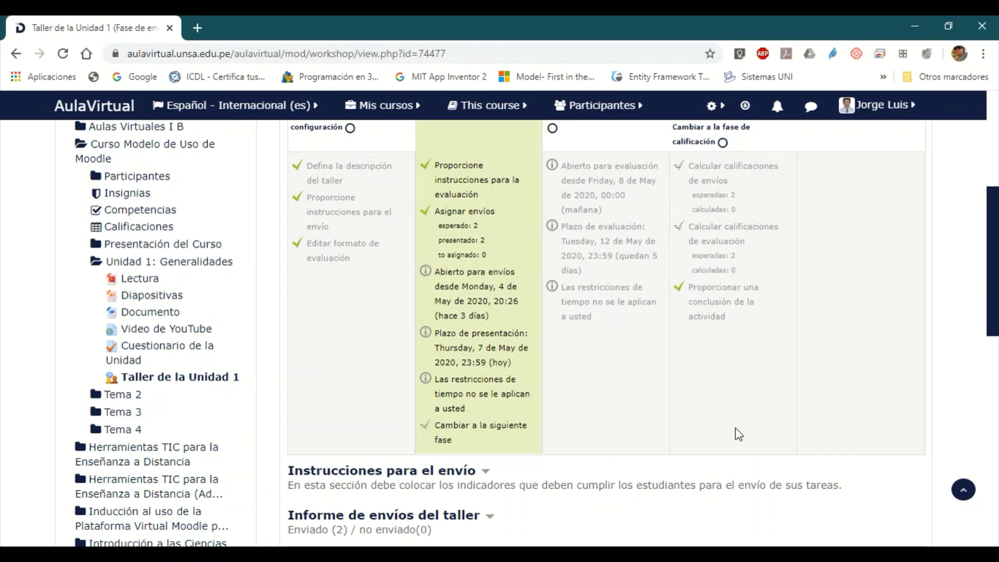
scroll(739, 434, "up", 1)
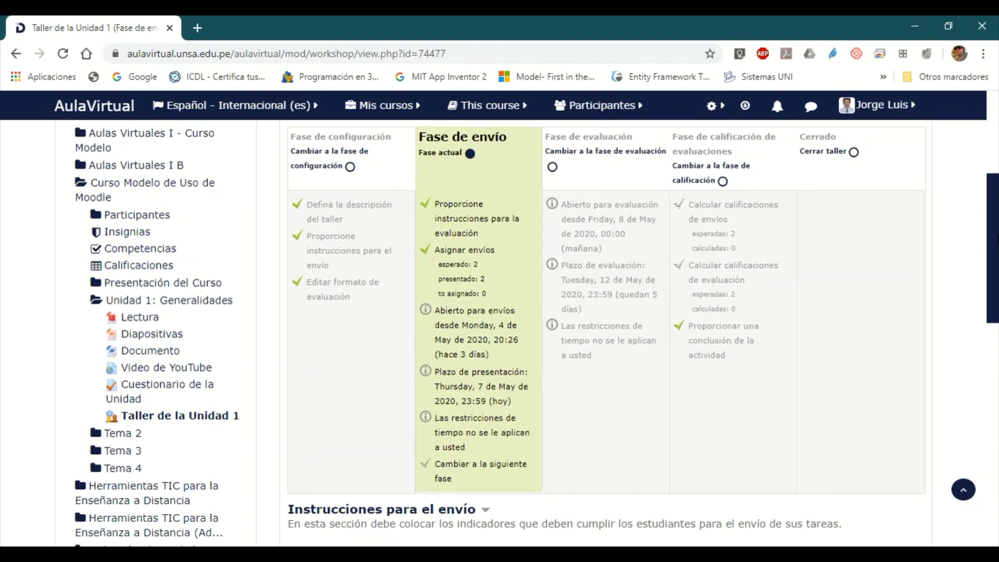
scroll(607, 333, "down", 1)
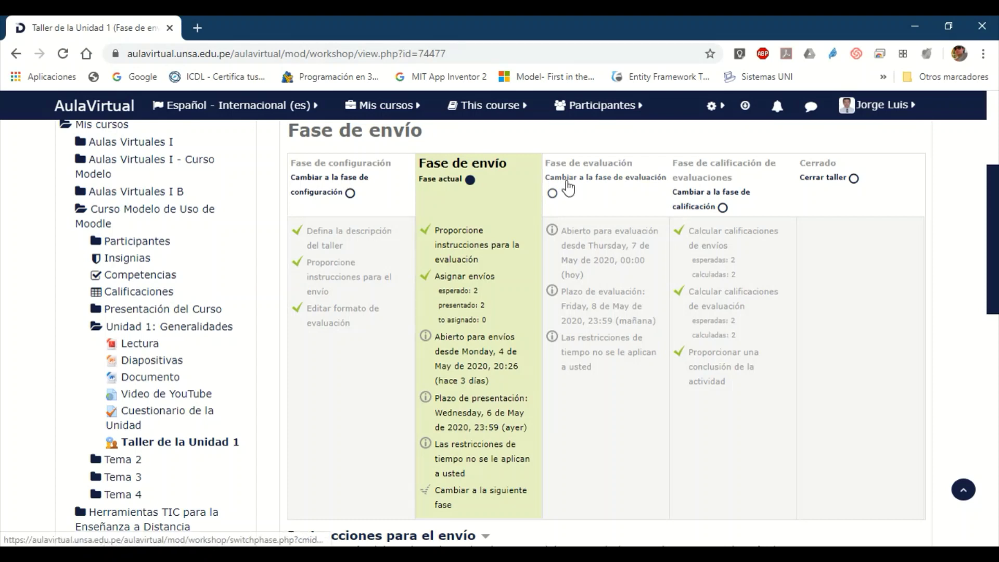
Switch the workshop from the submission phase to the Fase de evaluación and confirm the change.
left_click(608, 182)
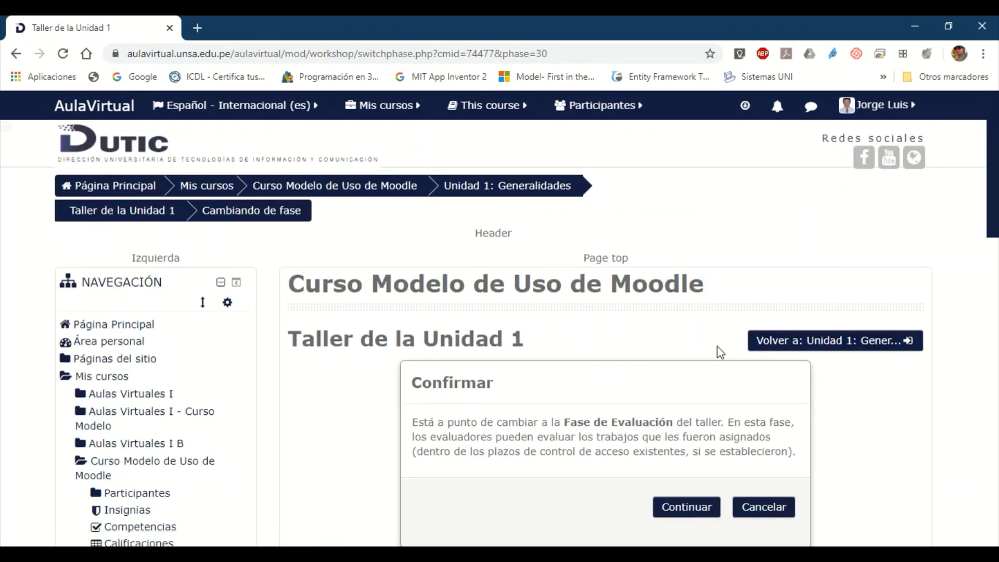
scroll(717, 345, "down", 3)
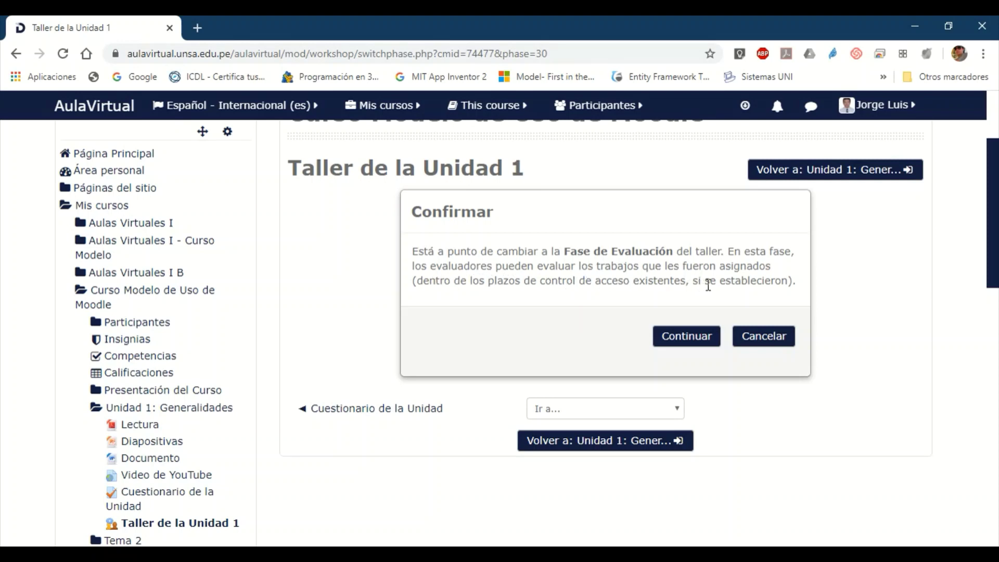
left_click(692, 337)
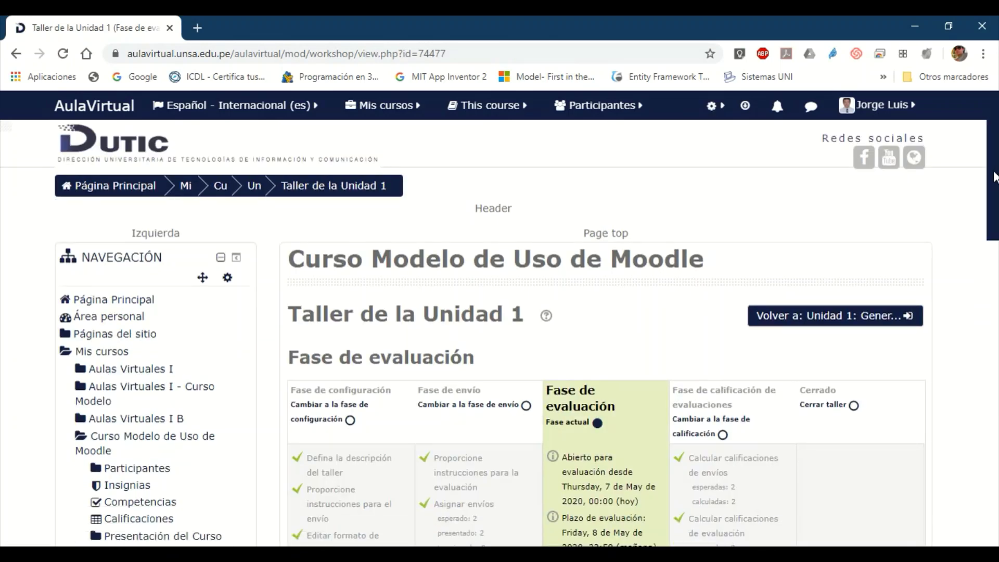
Review the workshop grades report, open the submission "Tarea" and examine the reviewer's grade and comment for Aspecto 1.
left_click_drag(995, 177, 995, 250)
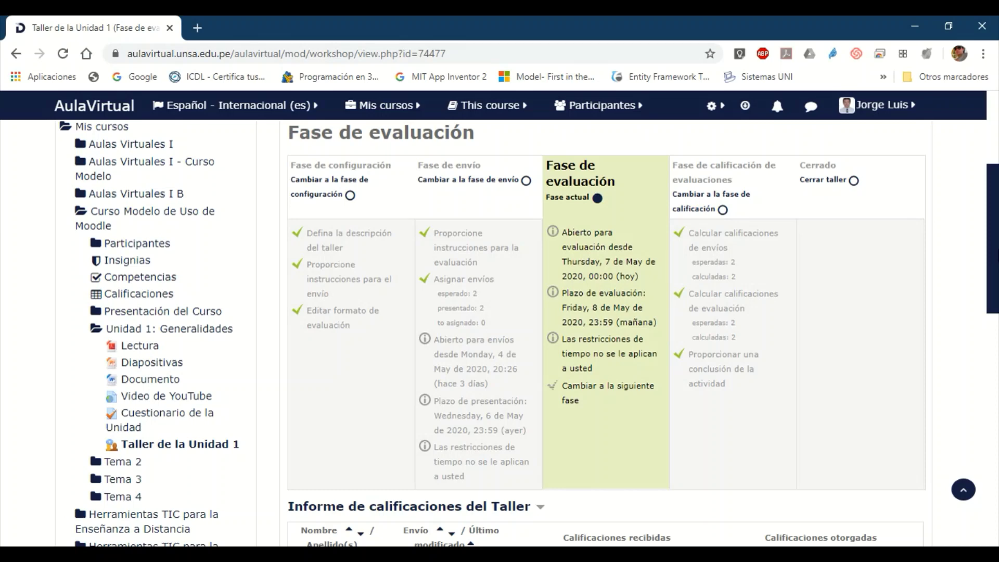
scroll(997, 244, "down", 3)
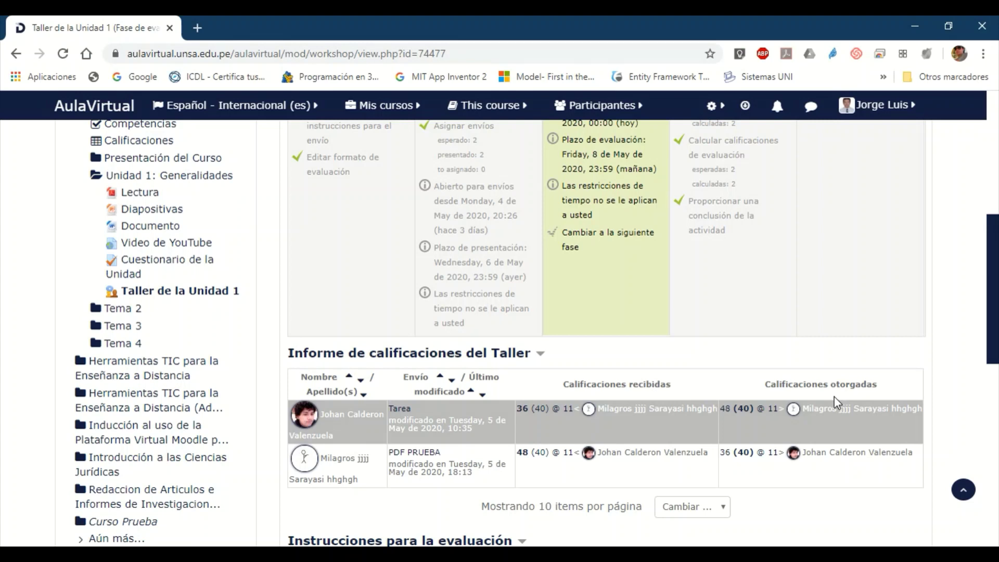
left_click(401, 411)
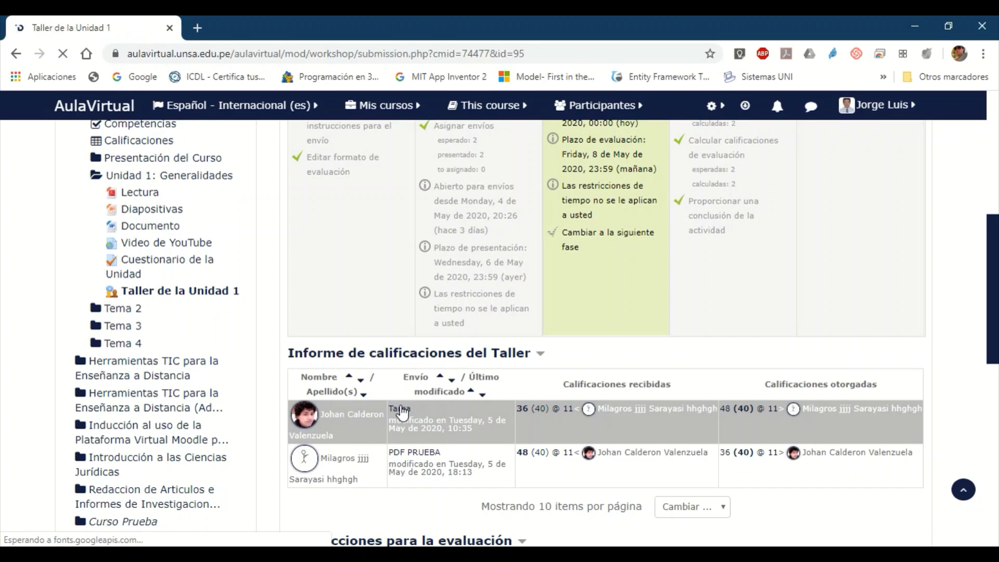
scroll(636, 286, "down", 4)
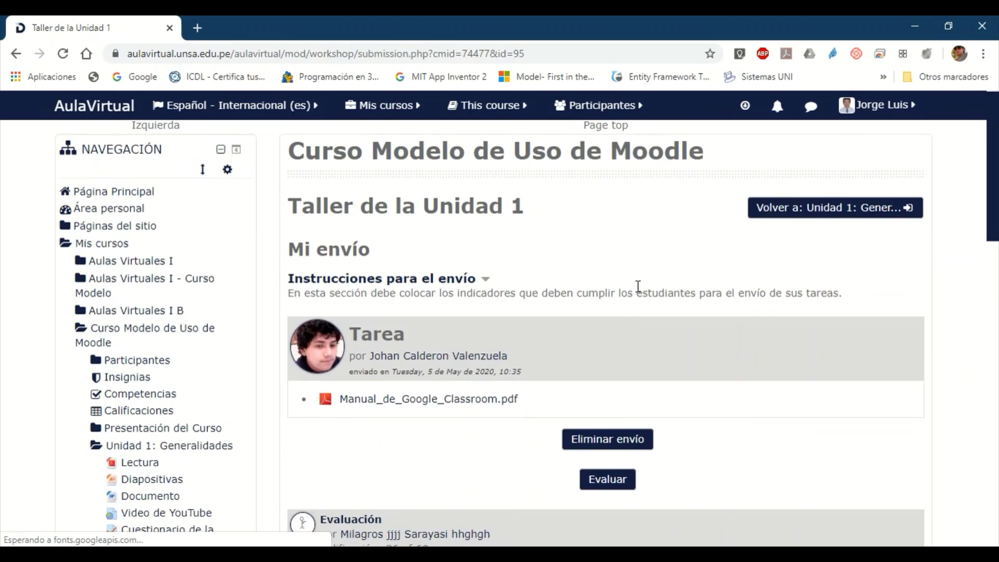
scroll(442, 320, "down", 2)
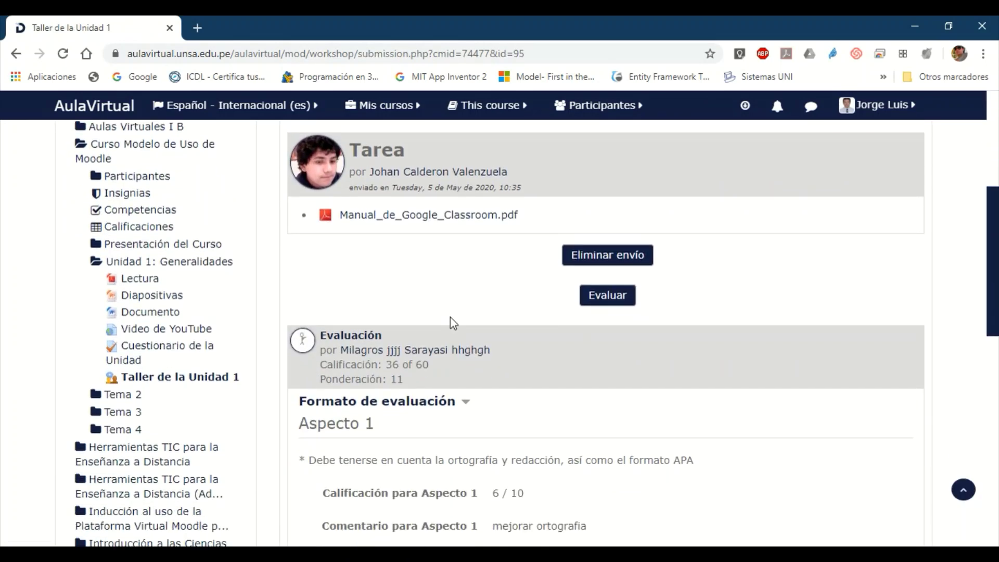
left_click_drag(995, 279, 995, 304)
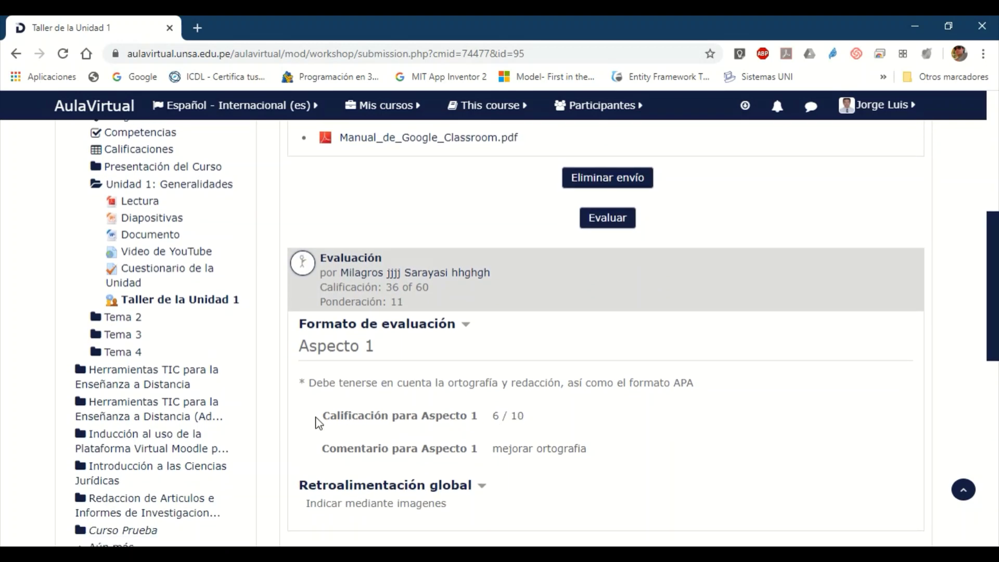
left_click_drag(324, 415, 591, 419)
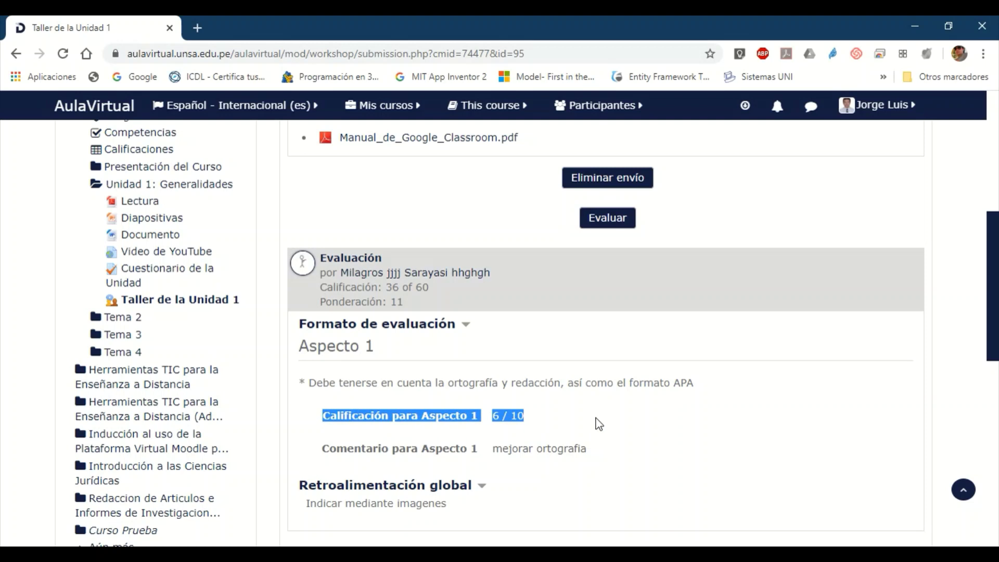
left_click_drag(322, 449, 647, 459)
left_click(647, 458)
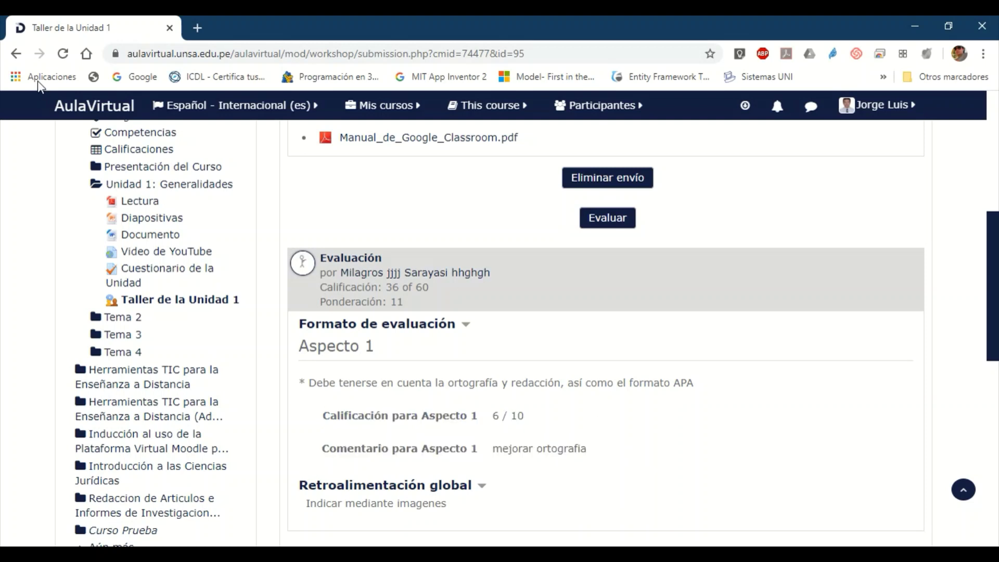
Go back to the grades report, open the submission "PDF PRUEBA" and examine its grade and comment for Aspecto 1.
left_click(16, 53)
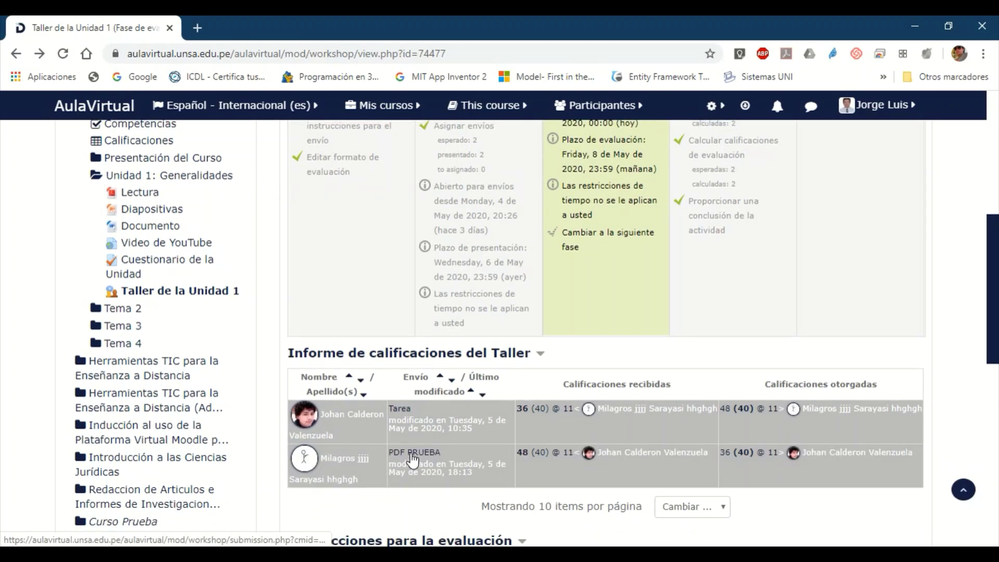
left_click(414, 455)
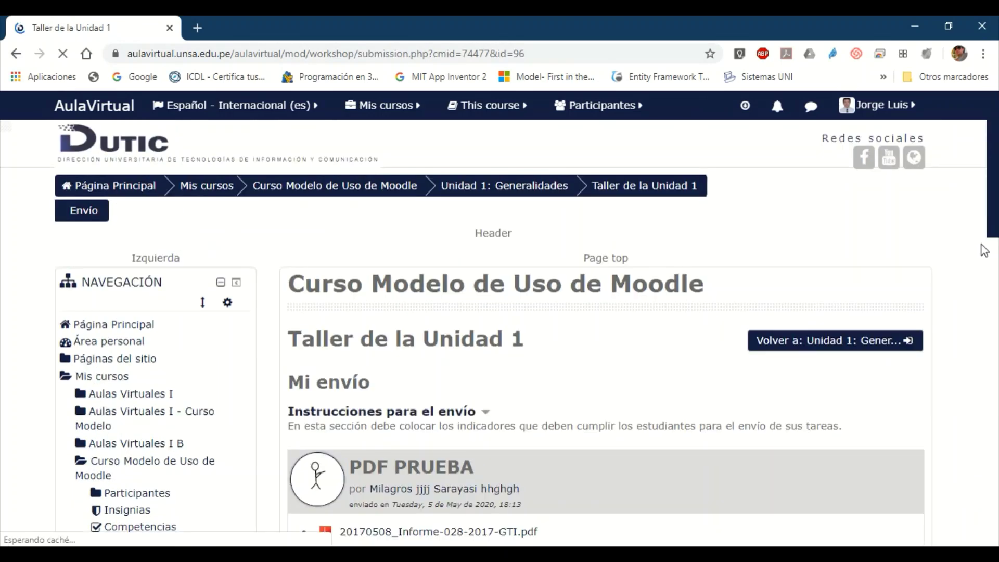
scroll(963, 250, "down", 3)
scroll(528, 333, "down", 3)
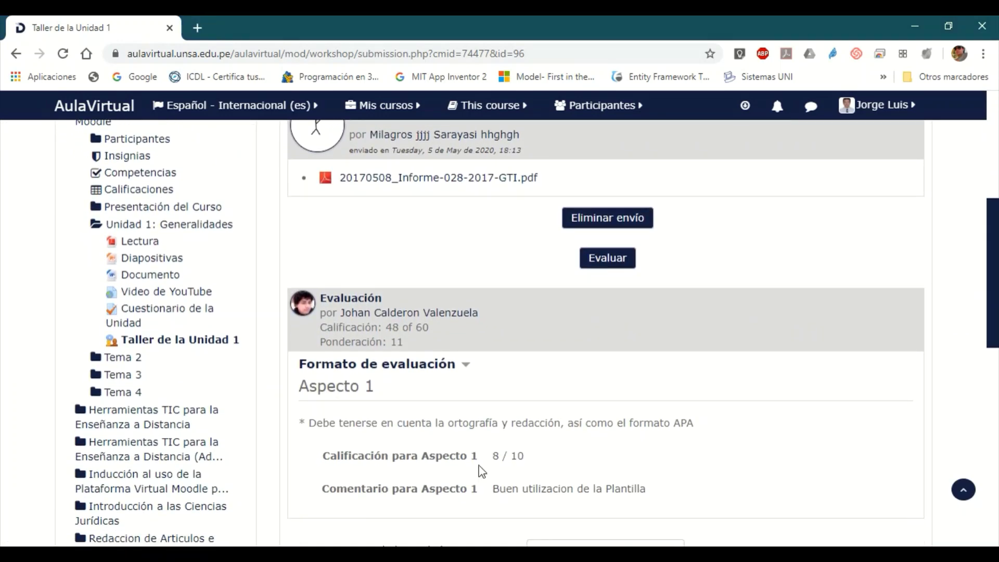
left_click_drag(490, 456, 559, 462)
left_click_drag(492, 488, 774, 494)
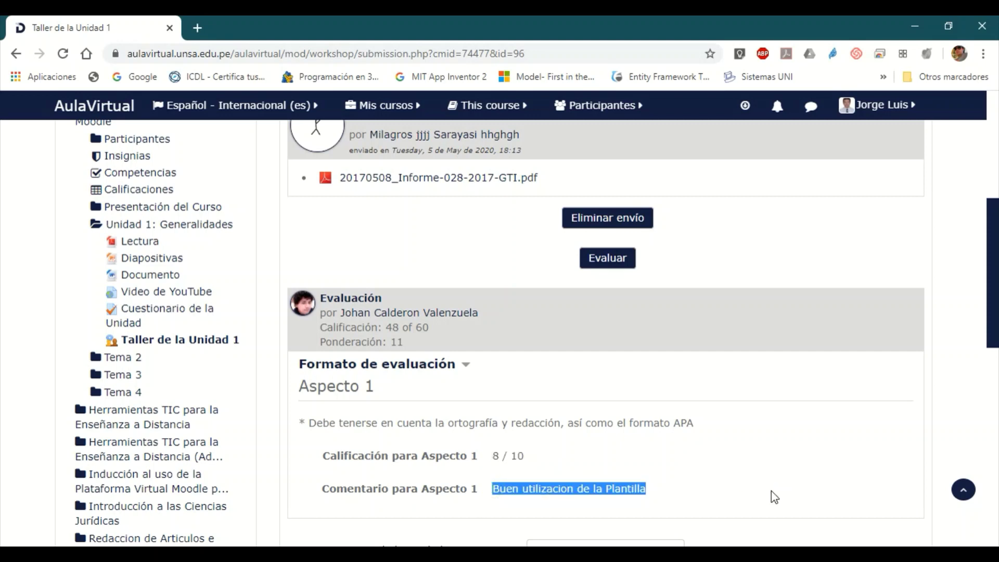
Go back to the workshop page and review its grades report and phase overview.
left_click(771, 491)
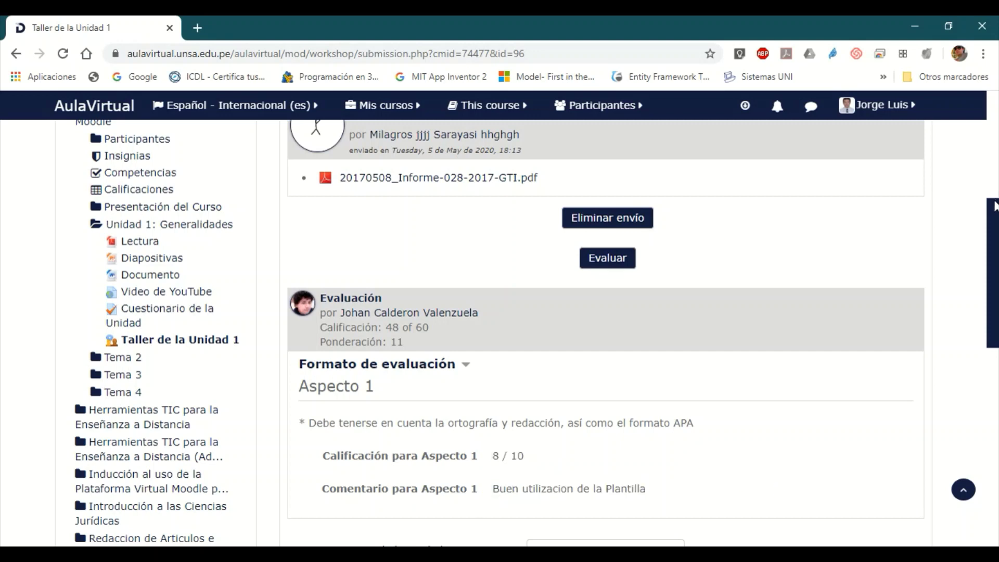
mouse_move(996, 221)
left_mouse_down()
mouse_move(996, 262)
mouse_move(996, 224)
left_mouse_up()
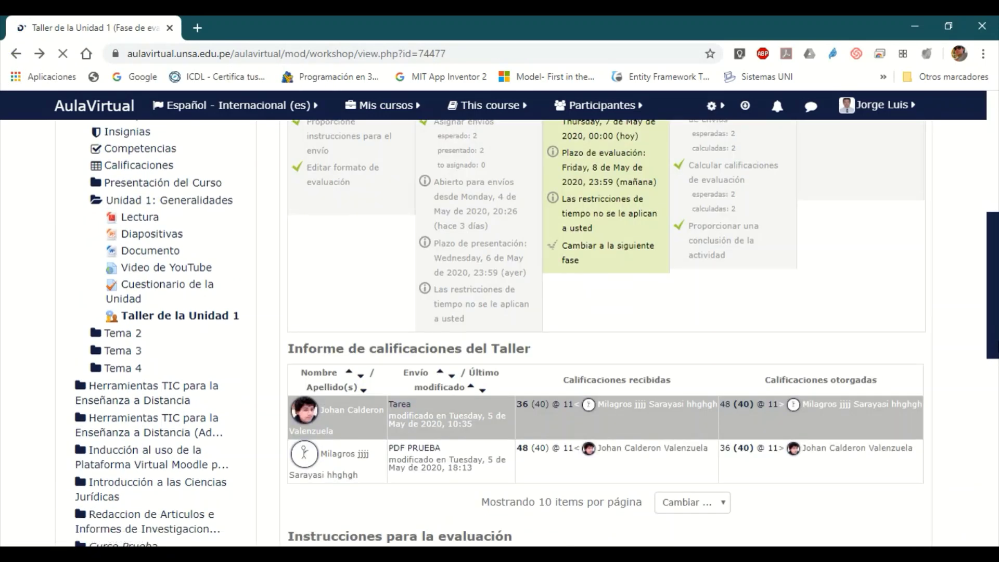
scroll(996, 359, "down", 2)
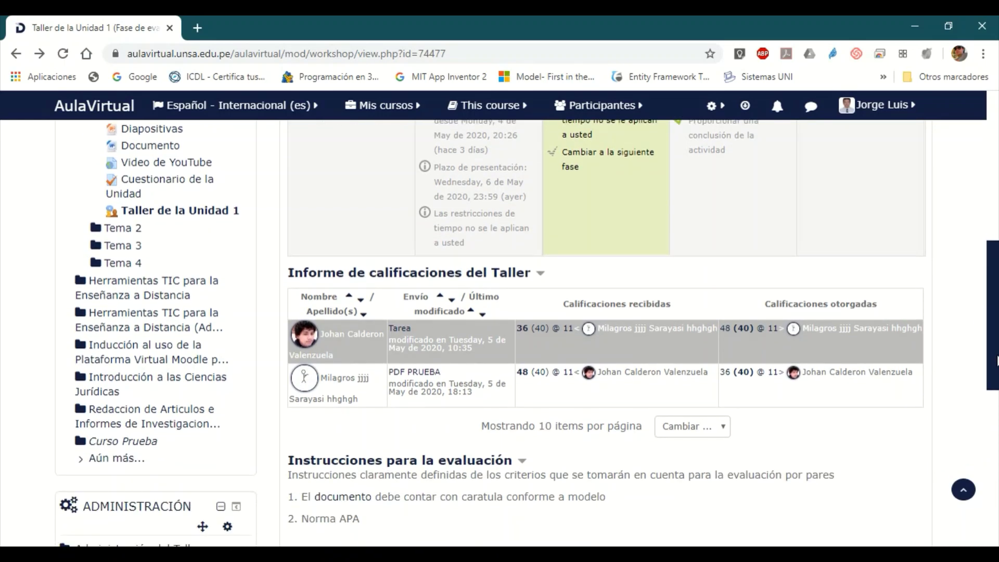
scroll(996, 359, "up", 1)
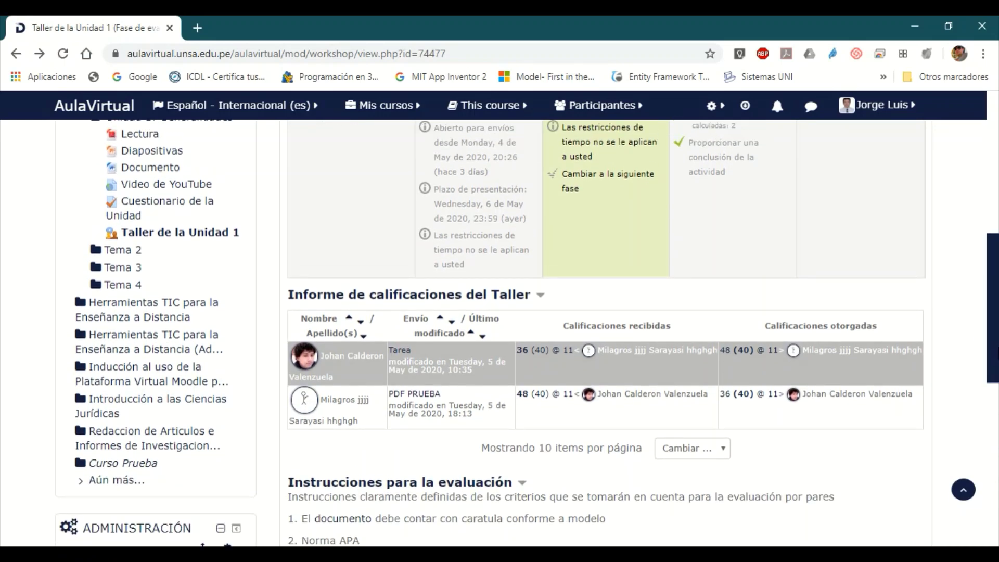
scroll(528, 334, "up", 4)
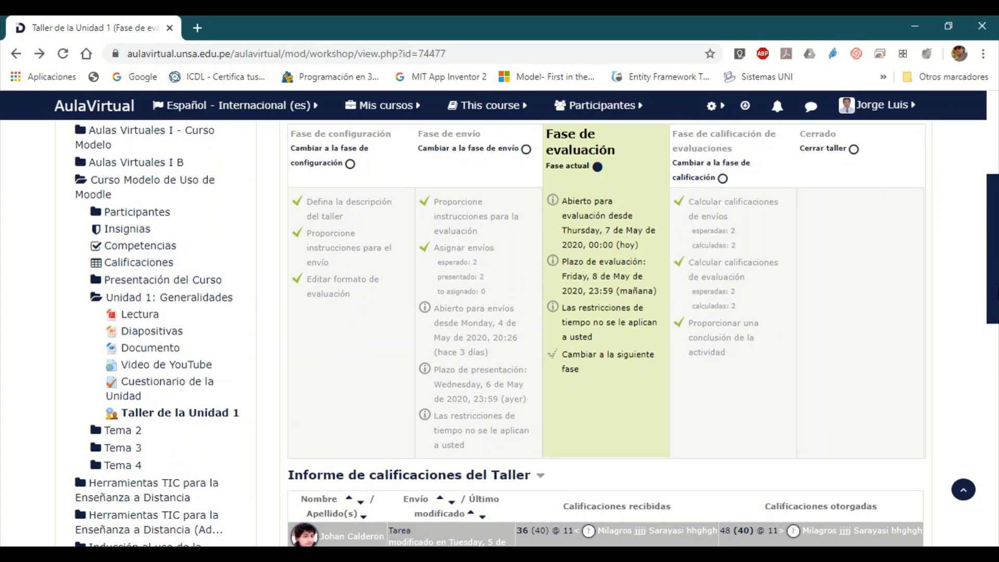
scroll(529, 333, "up", 1)
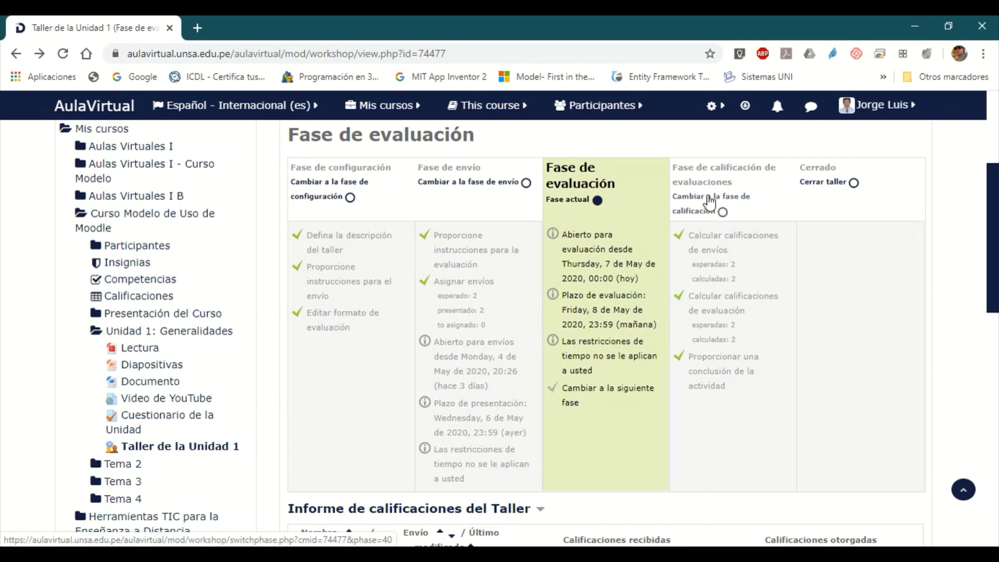
Switch the workshop to the Fase de calificación de evaluaciones and confirm the change.
left_click(735, 197)
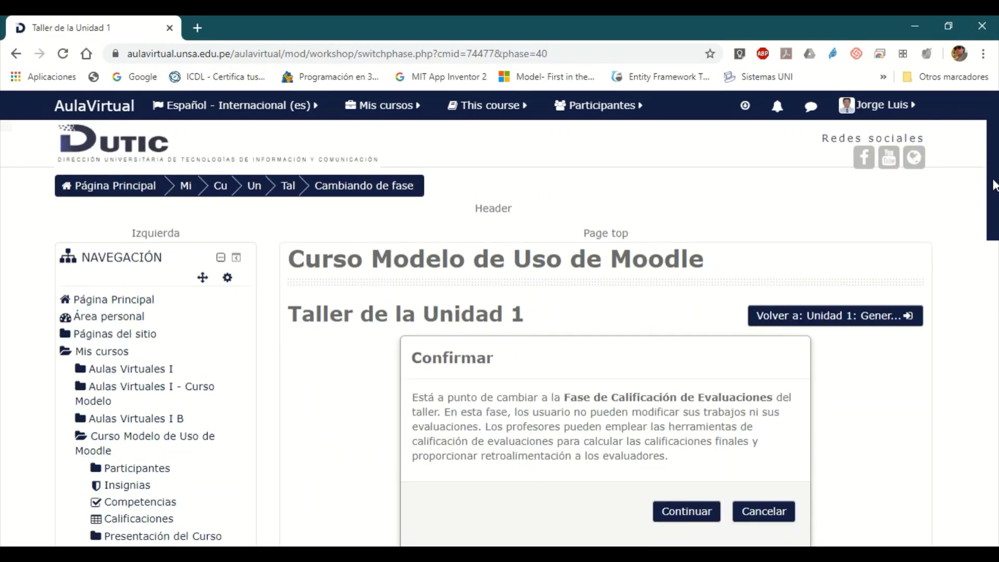
left_click_drag(992, 182, 992, 227)
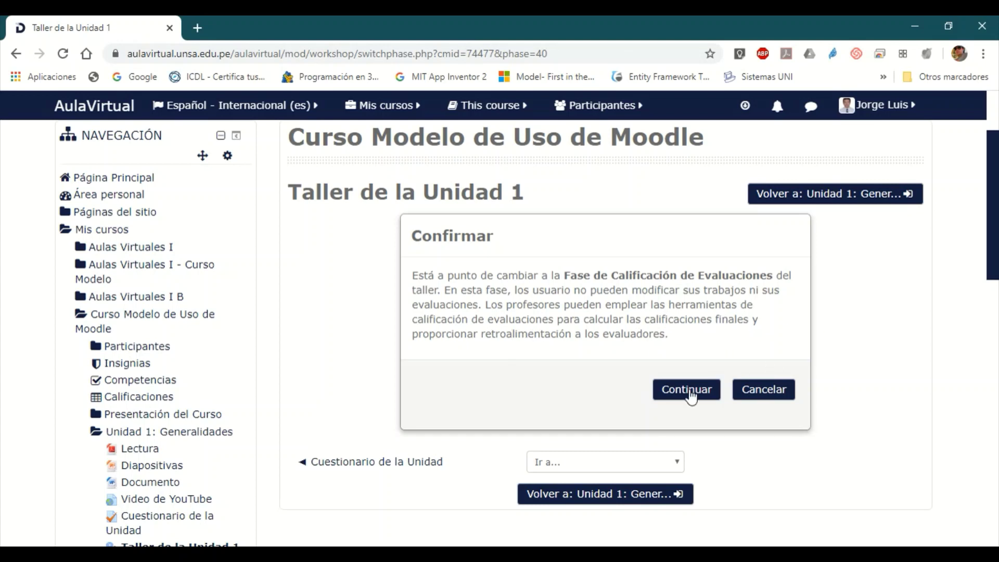
left_click(662, 396)
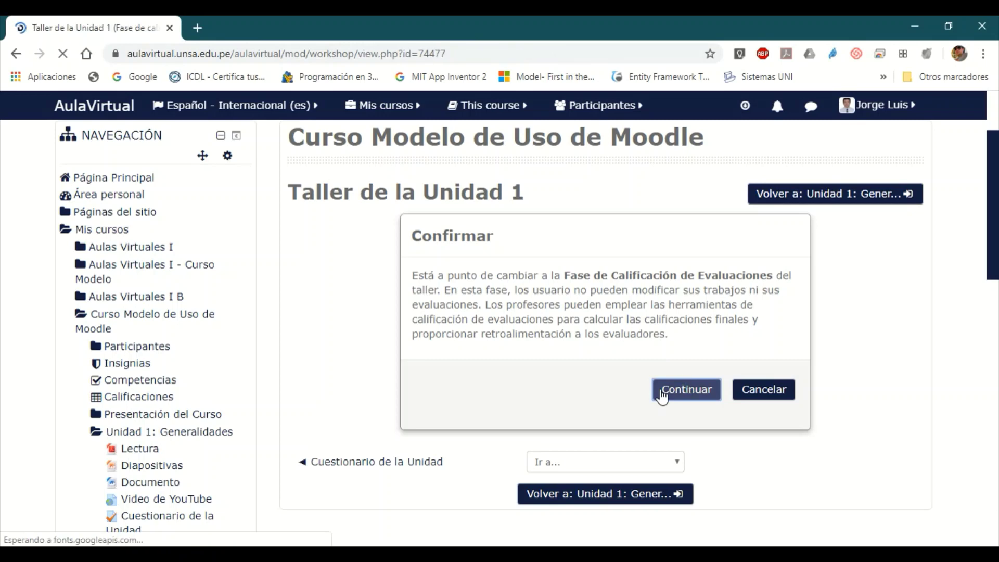
Review the tasks of the grading phase and the submission and assessment grades in the Informe de calificaciones del Taller.
scroll(500, 333, "down", 5)
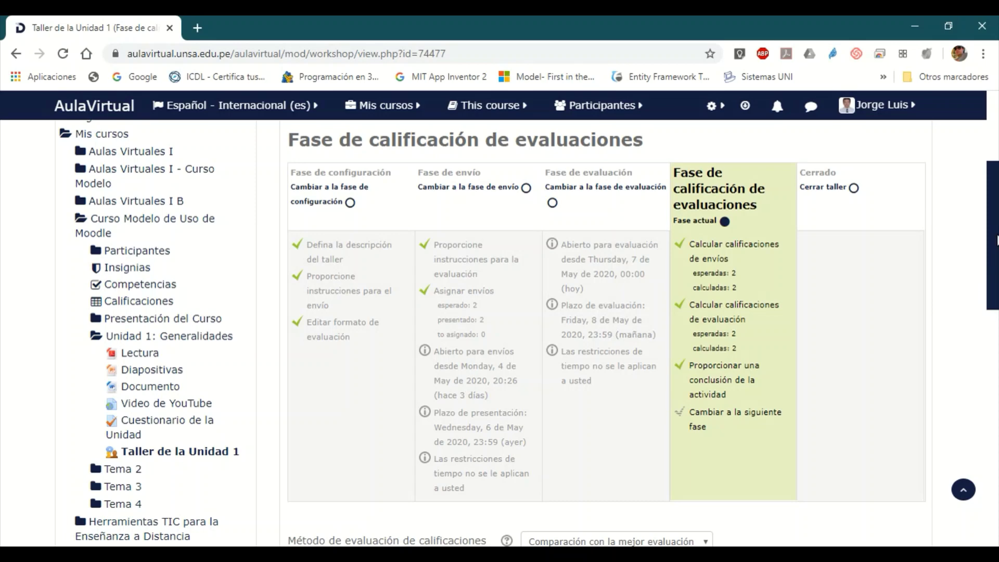
scroll(996, 240, "down", 7)
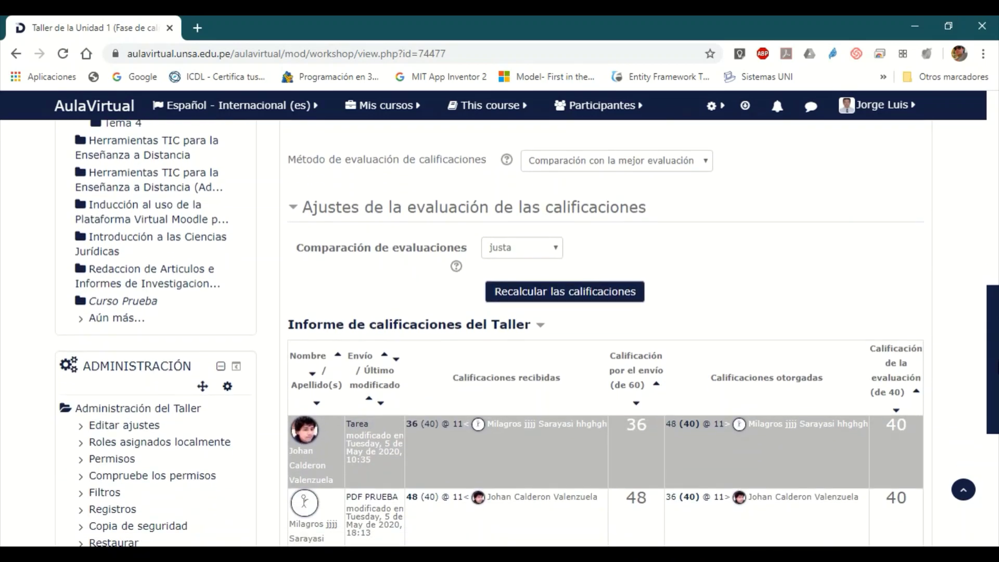
scroll(527, 333, "down", 3)
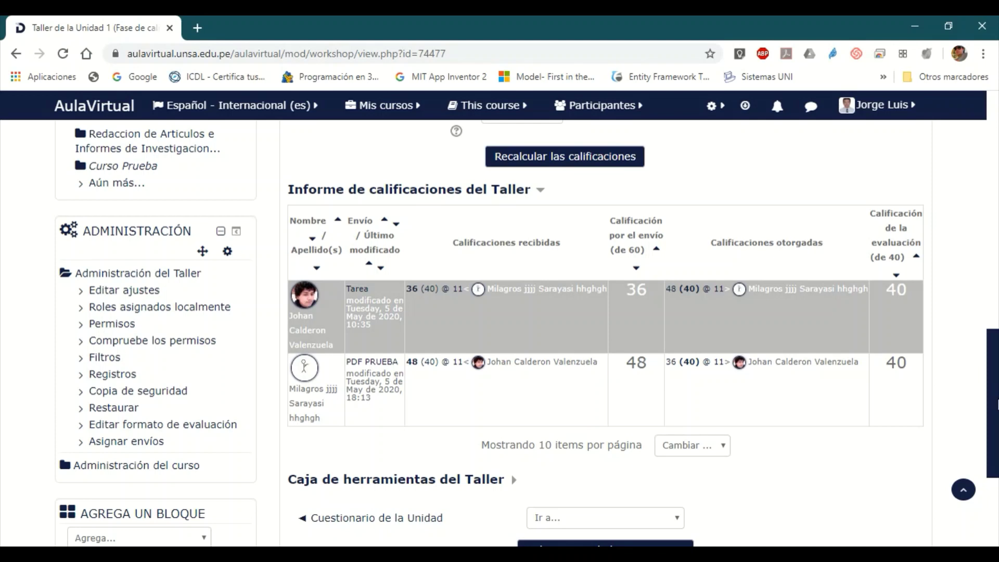
scroll(500, 333, "down", 3)
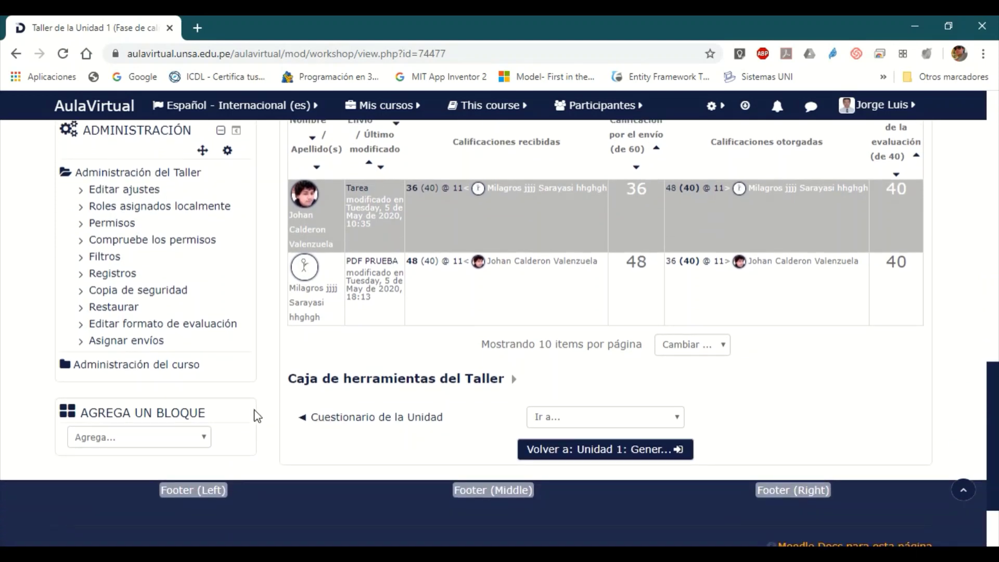
scroll(678, 285, "up", 4)
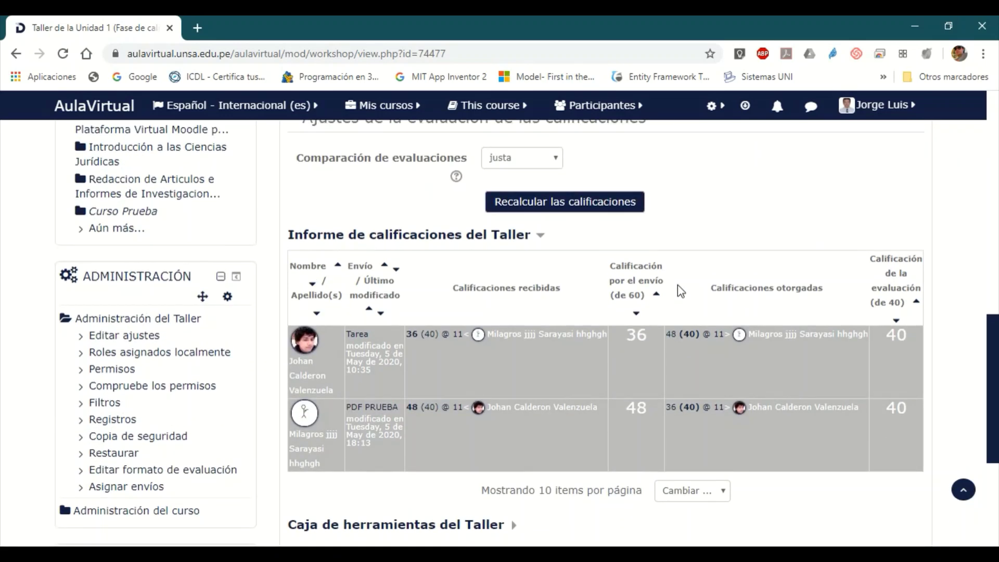
Check which options are available for Método de evaluación de calificaciones, keeping the current choice.
scroll(685, 280, "up", 1)
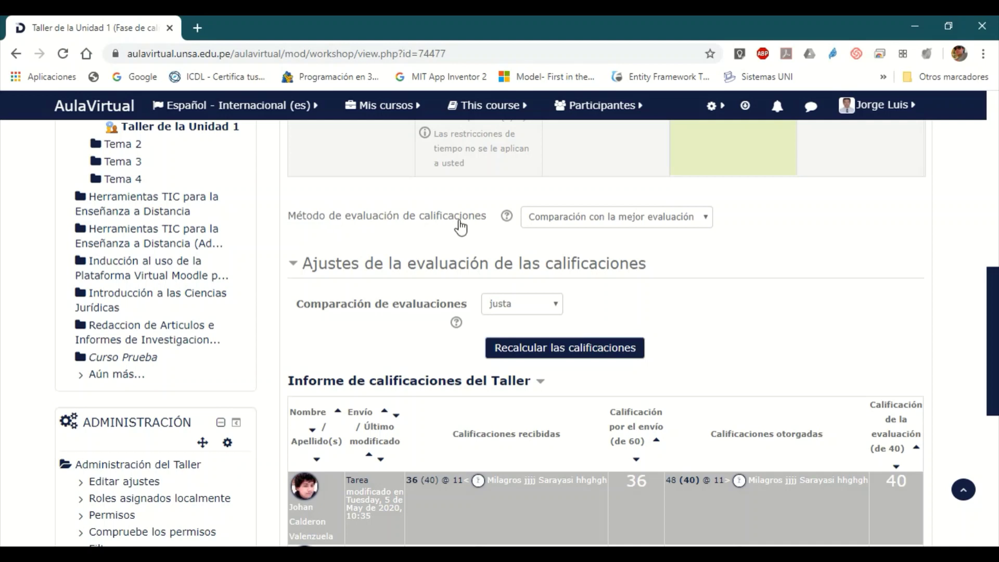
left_click(704, 222)
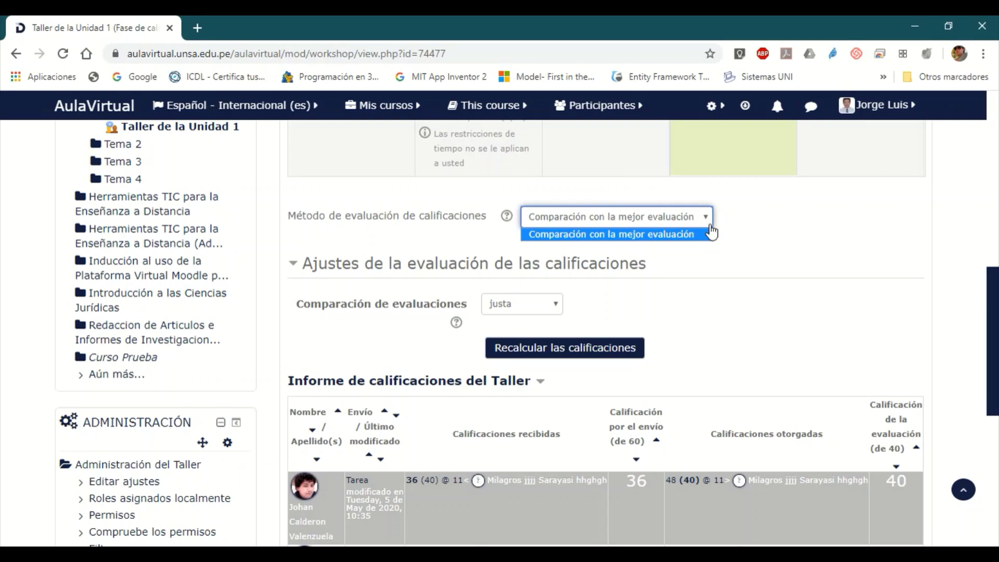
left_click(706, 219)
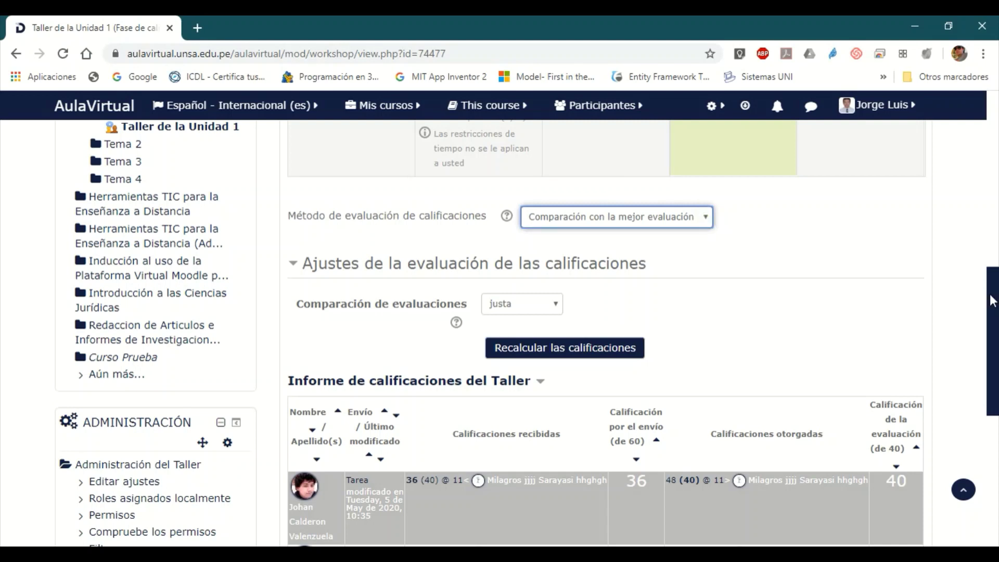
Recalculate the workshop grades and review the resulting Informe de calificaciones del Taller.
scroll(992, 301, "down", 1)
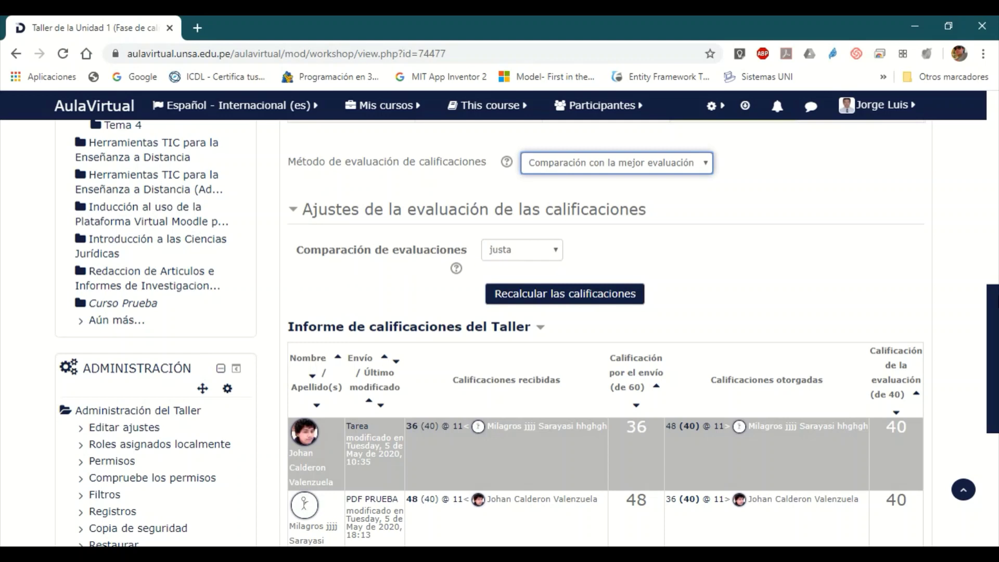
key("Down")
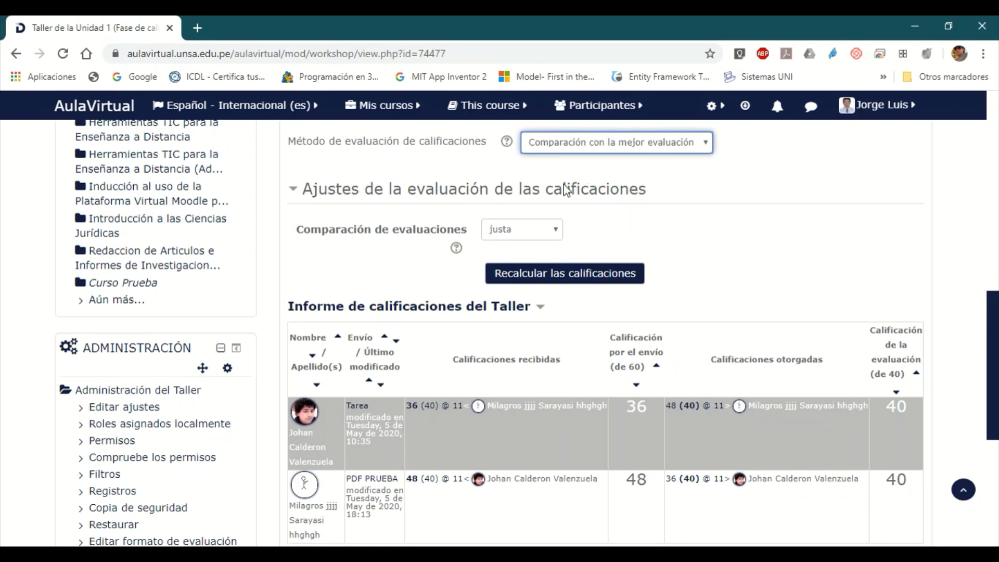
left_click(596, 279)
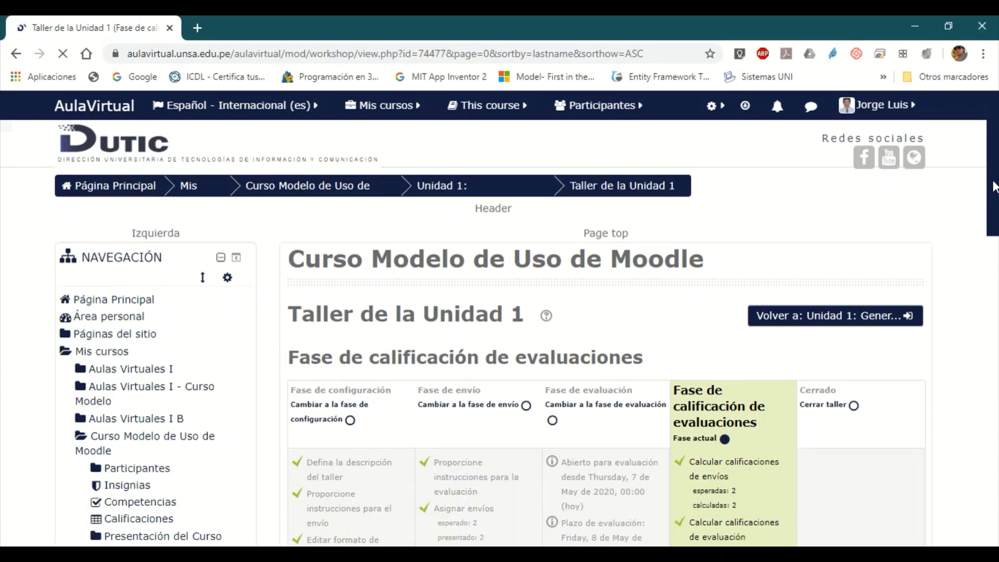
scroll(968, 228, "down", 13)
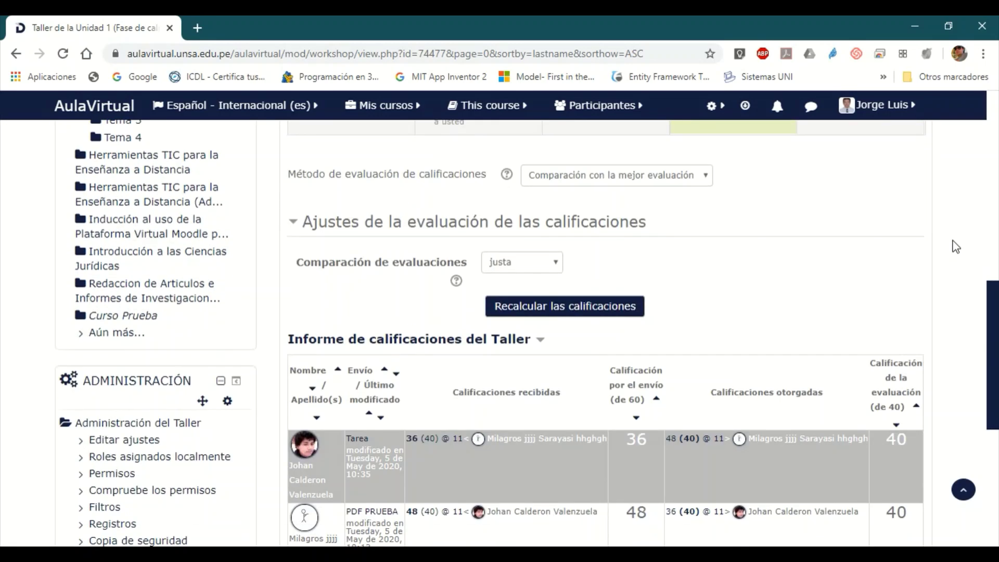
scroll(956, 250, "down", 1)
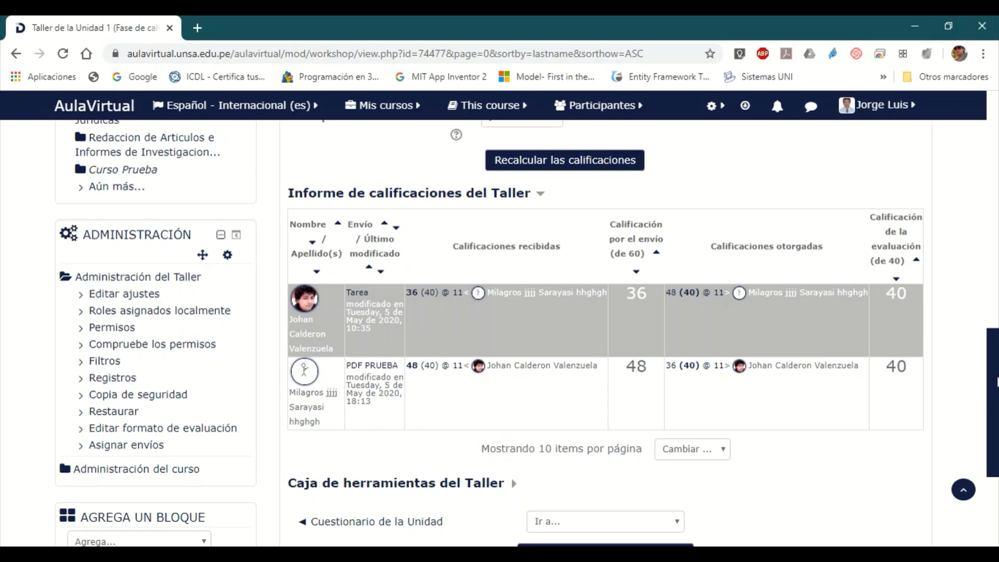
Expand the Caja de herramientas del Taller section below the grades report and examine its clearing options.
scroll(996, 383, "down", 2)
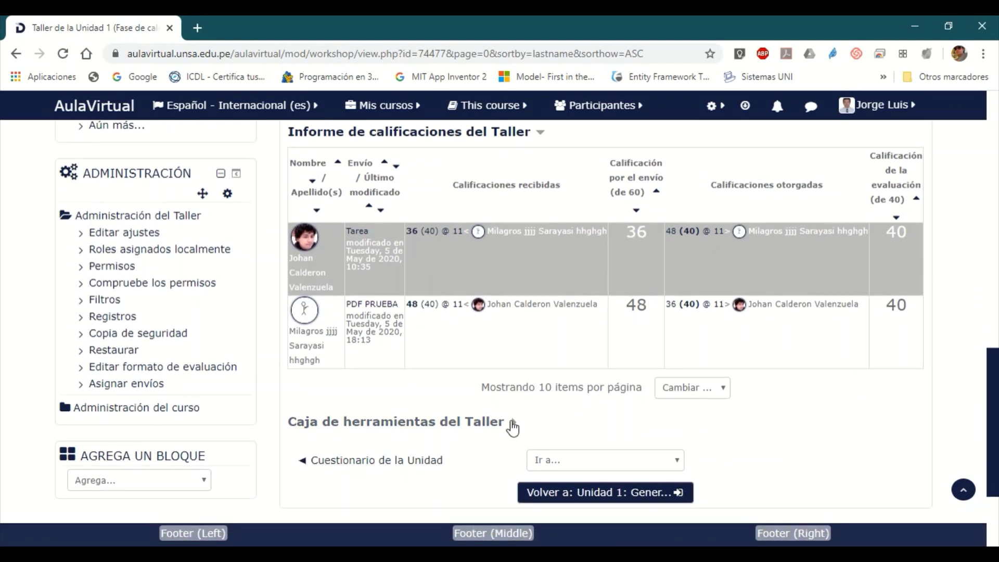
left_click(512, 425)
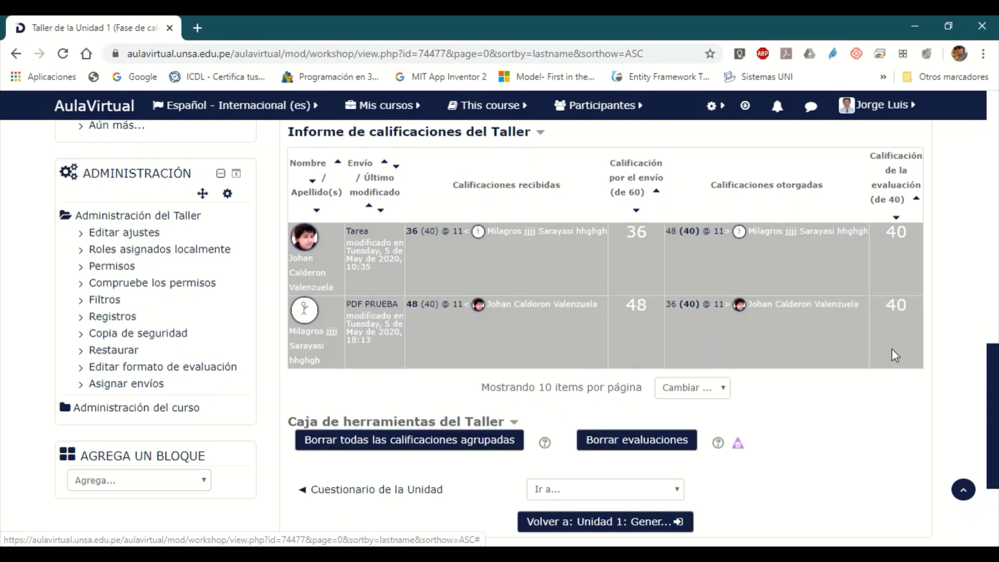
scroll(892, 349, "down", 2)
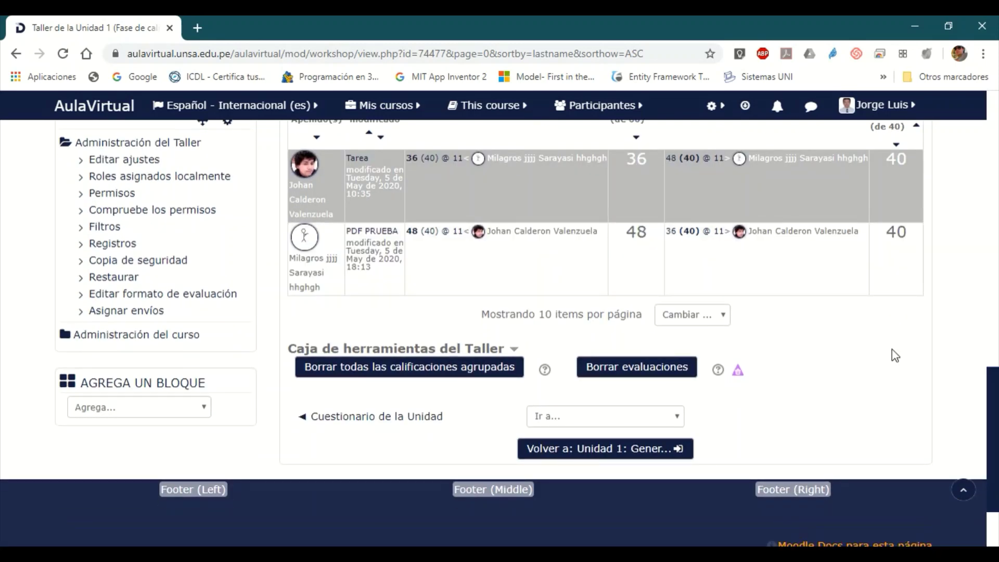
scroll(892, 349, "up", 2)
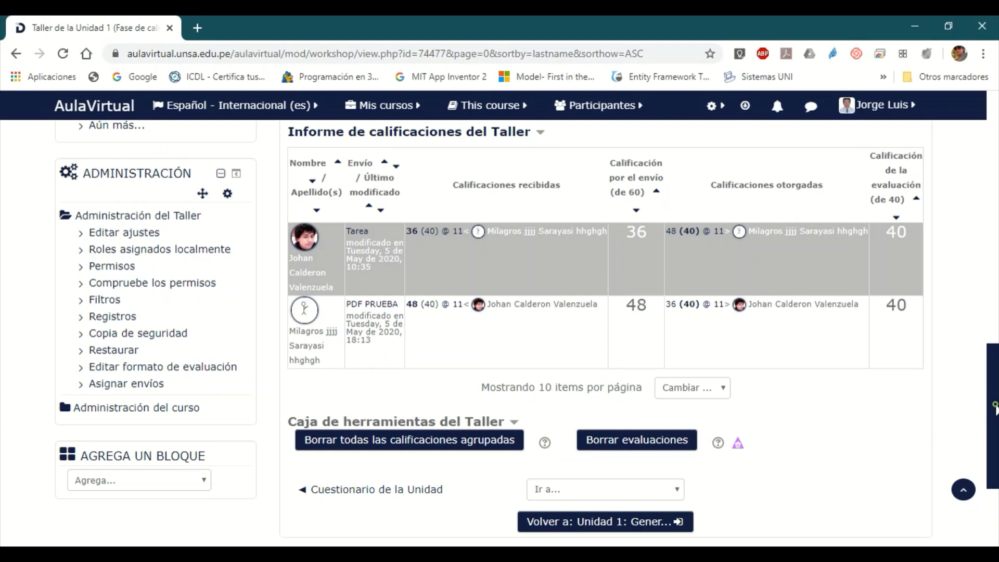
Look over the grading evaluation settings, the grading phase tasks and the participants' grades once more.
scroll(995, 407, "up", 2)
scroll(995, 347, "down", 1)
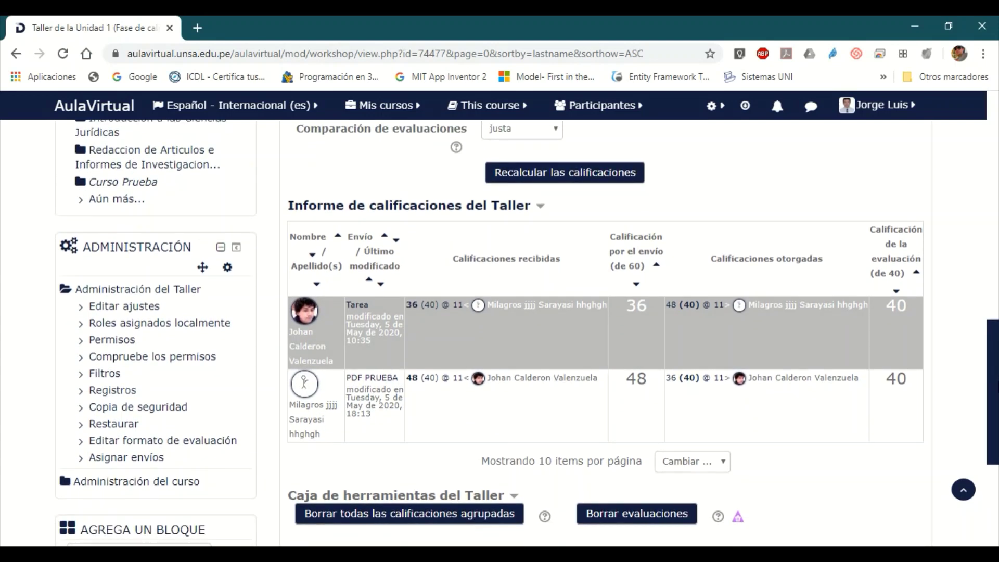
scroll(995, 347, "up", 3)
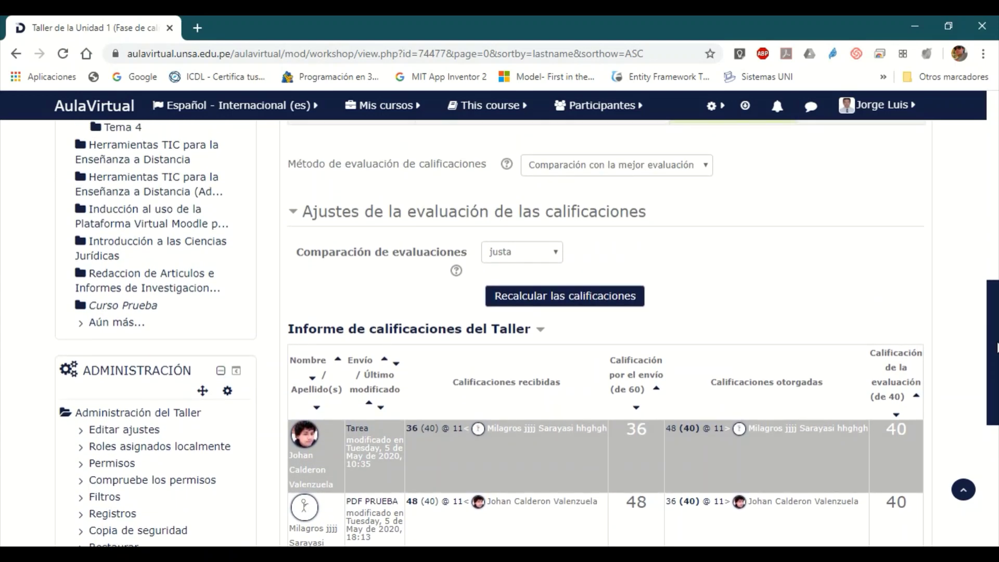
scroll(995, 347, "down", 5)
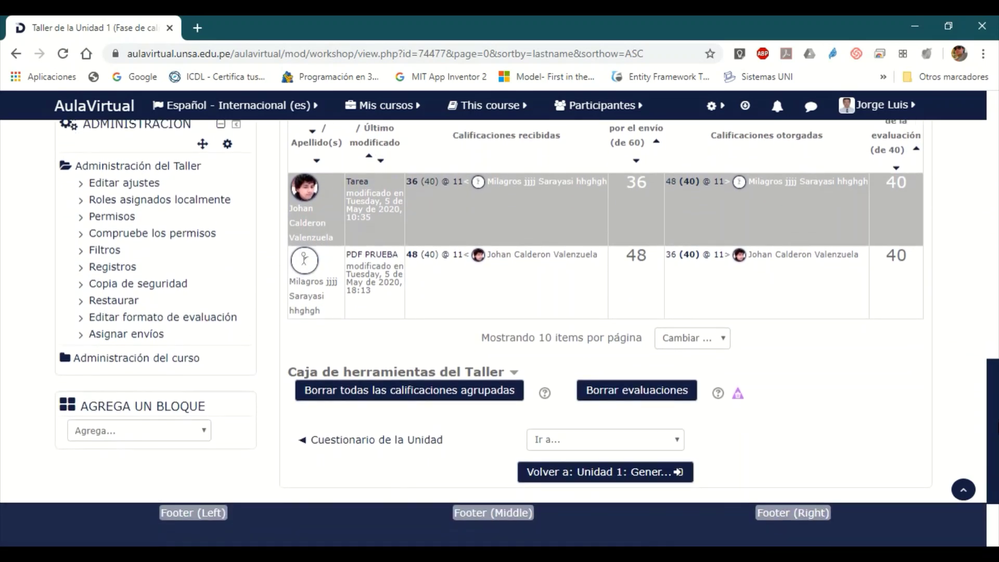
scroll(995, 364, "up", 6)
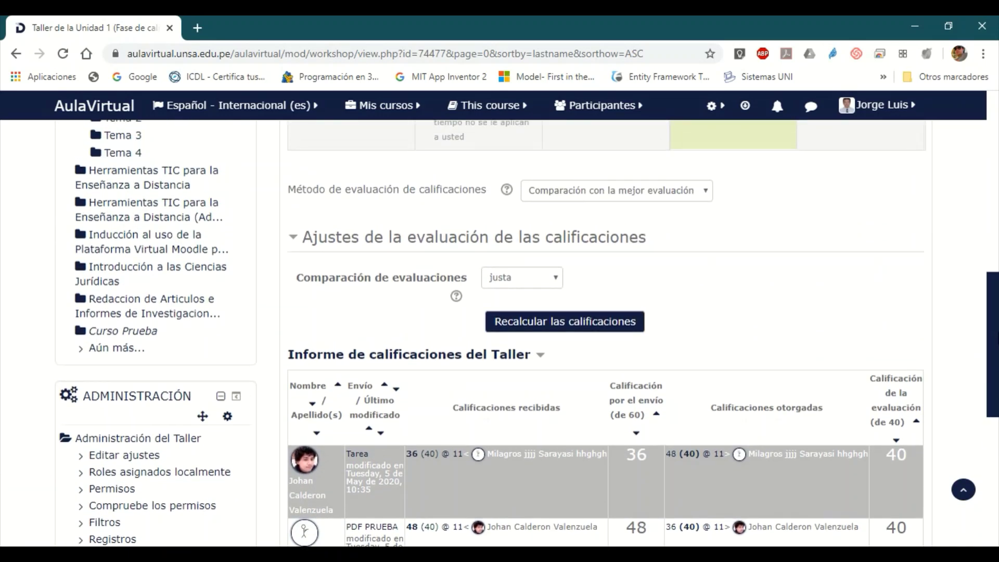
scroll(526, 333, "up", 5)
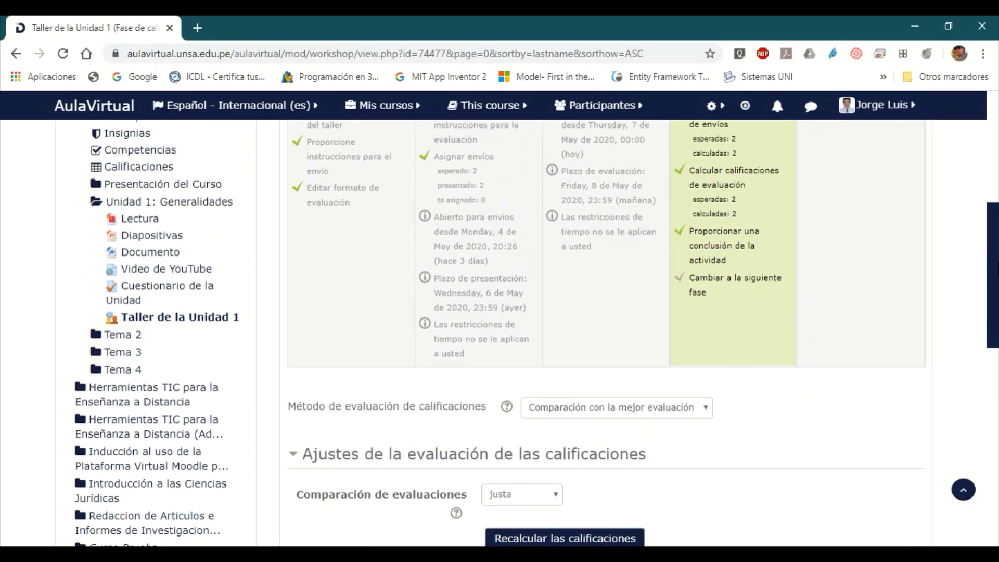
left_click_drag(996, 236, 997, 377)
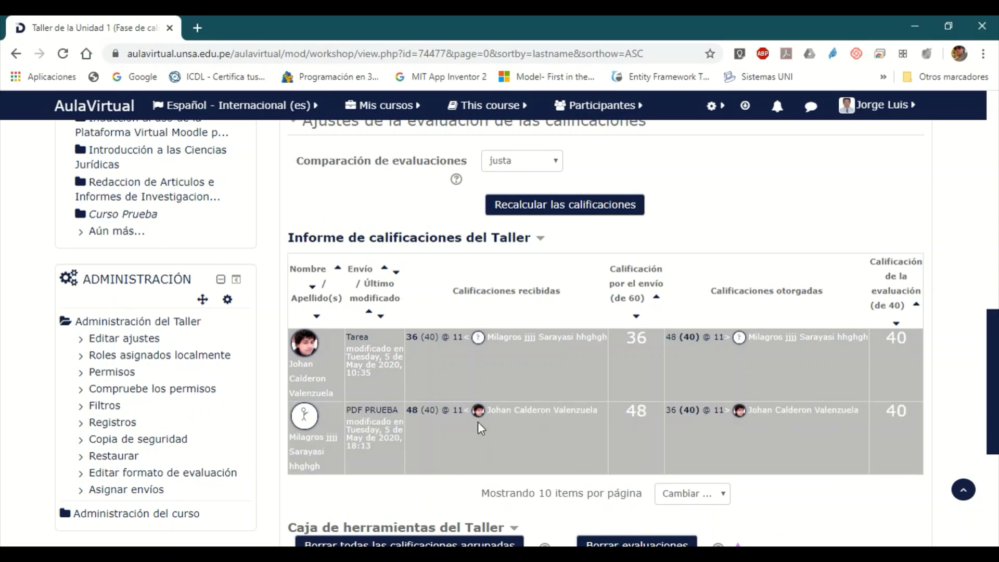
Open the submission "PDF PRUEBA" from the grades report and examine its Retroalimentación para el autor section.
left_click(373, 411)
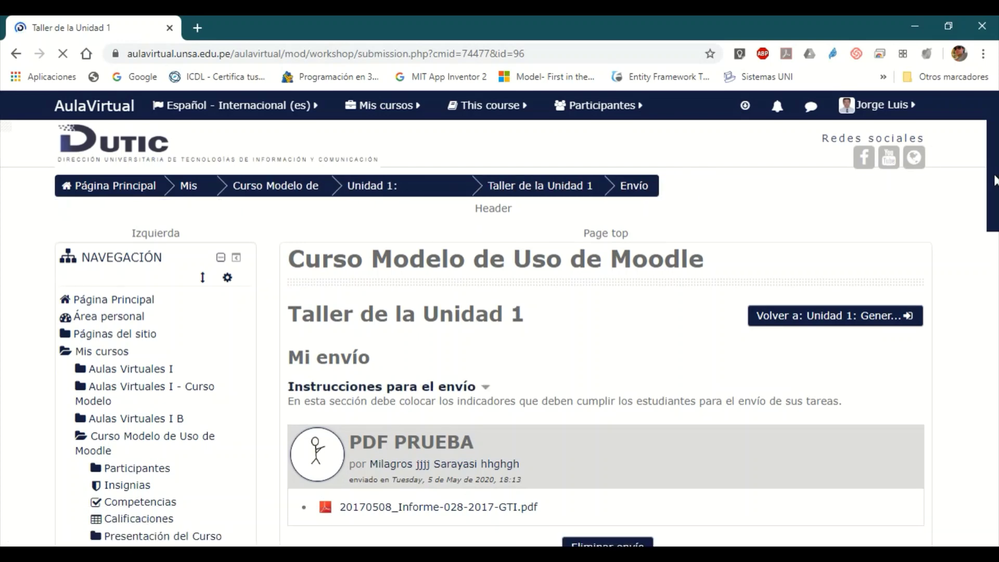
scroll(606, 364, "down", 4)
scroll(606, 364, "down", 8)
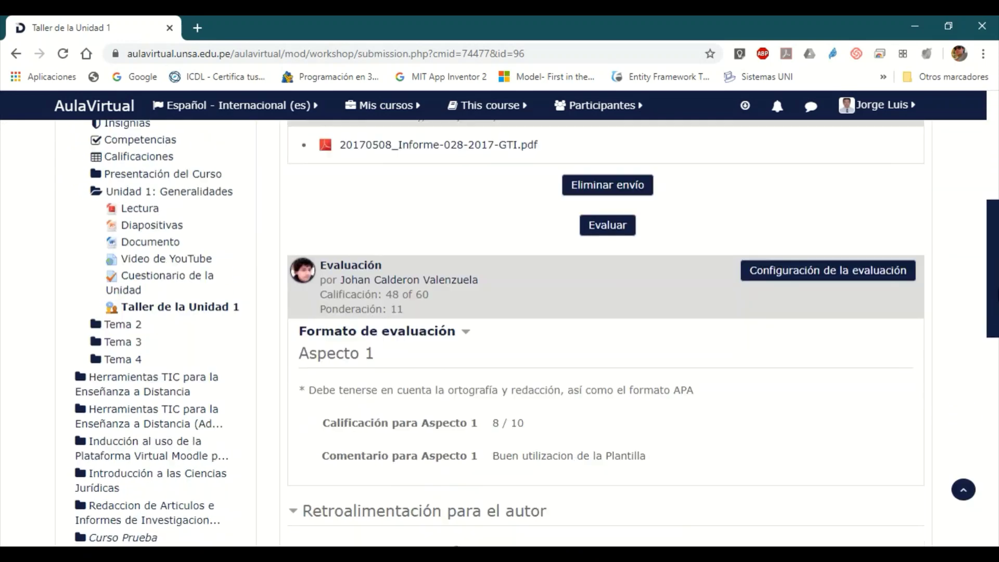
scroll(967, 387, "down", 2)
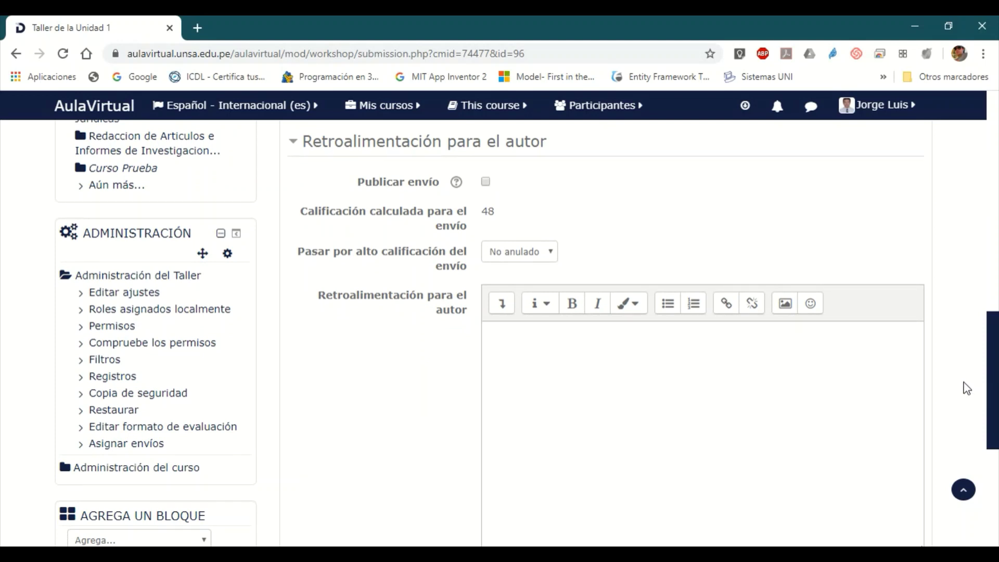
Save and close the author feedback form of the submission "PDF PRUEBA", leaving its feedback text empty.
left_click(682, 355)
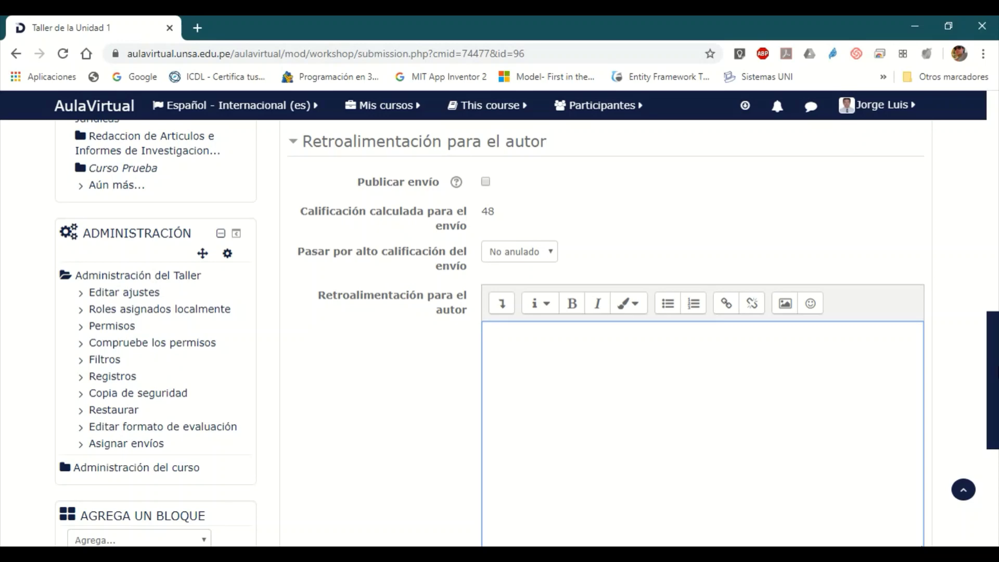
scroll(980, 366, "down", 6)
scroll(981, 367, "up", 2)
scroll(981, 367, "up", 3)
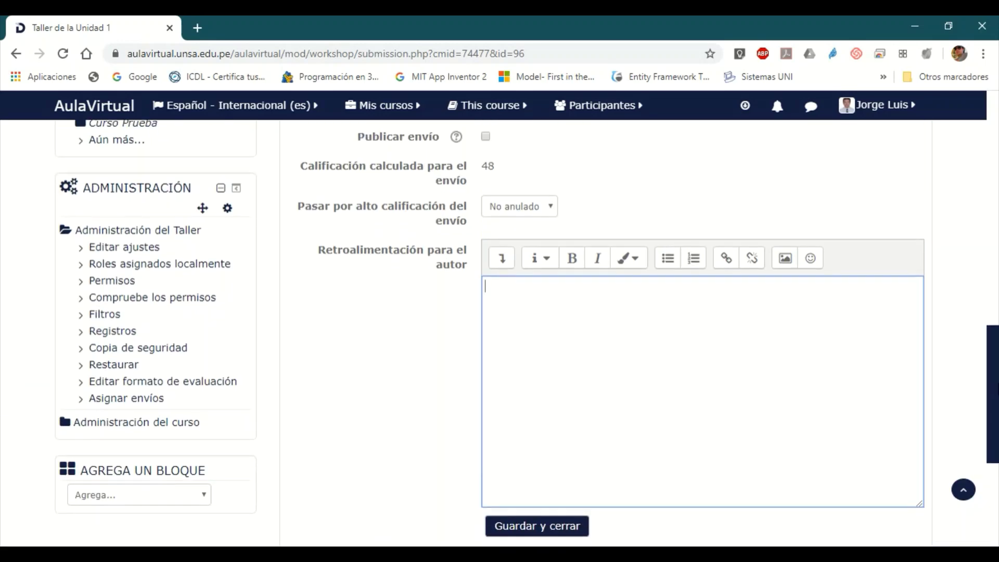
left_click(545, 525)
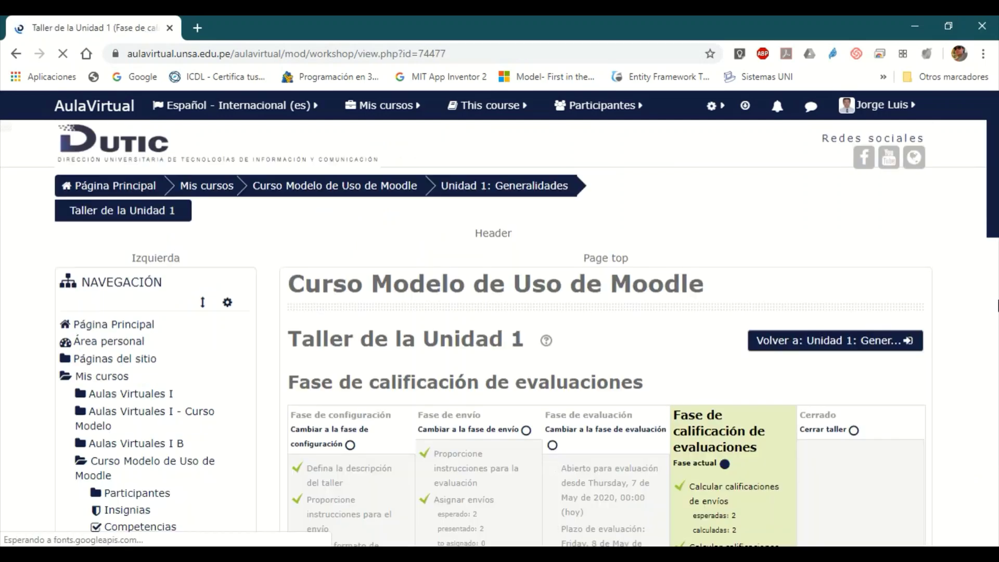
Close the workshop "Taller de la Unidad 1" by switching it to the Cerrado phase and confirm the change.
scroll(995, 281, "down", 5)
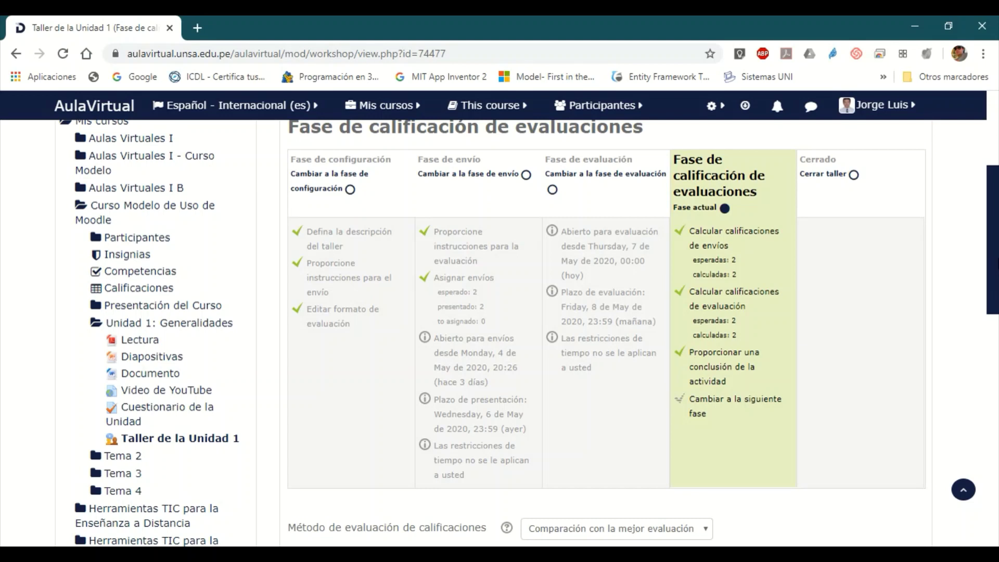
left_click(841, 177)
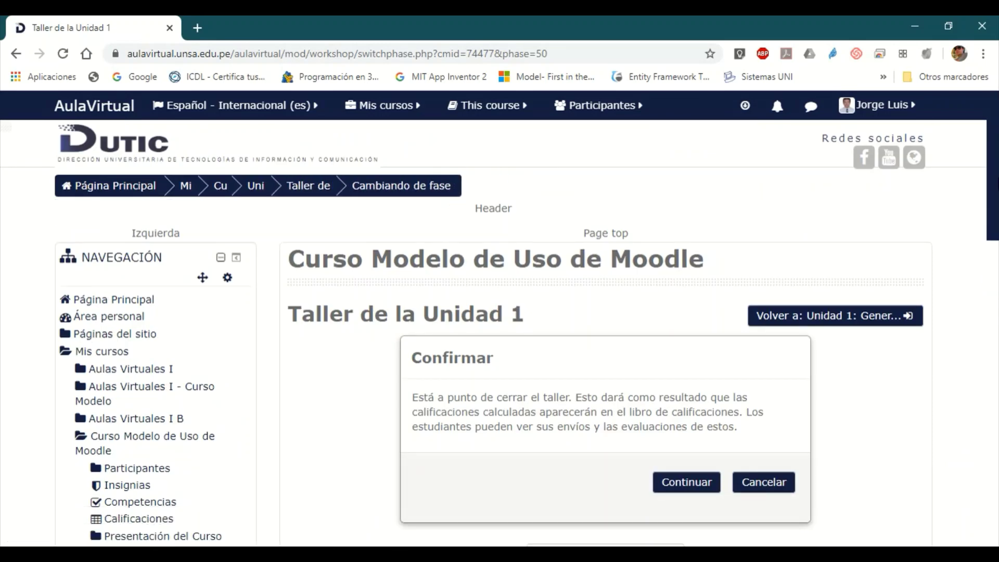
left_click_drag(994, 177, 993, 219)
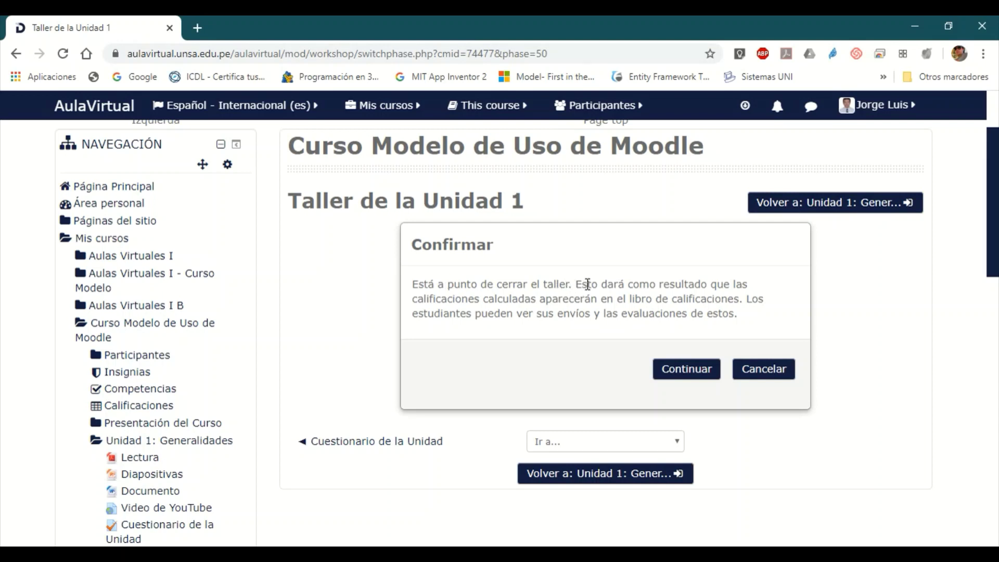
left_click(682, 371)
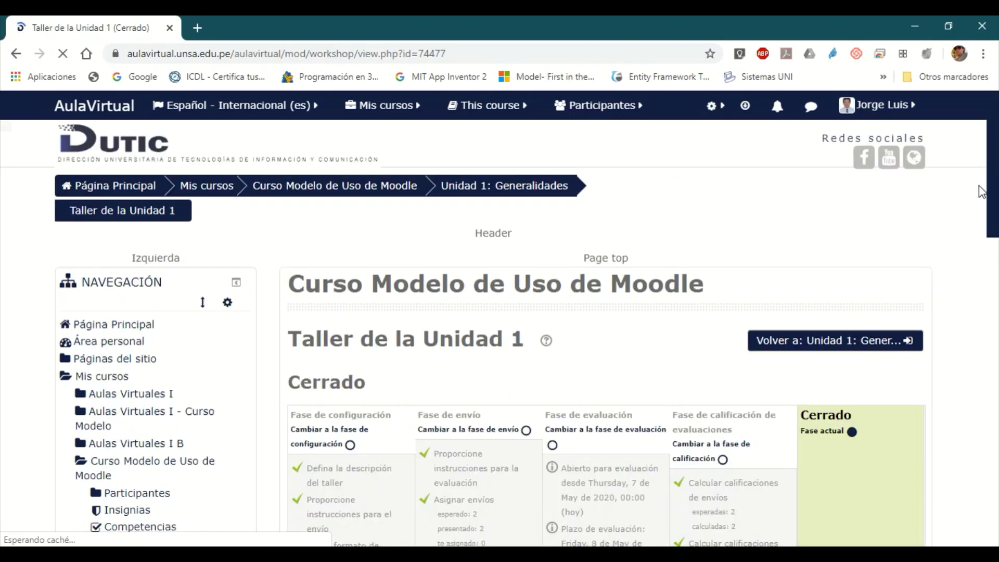
Review the closed workshop's Conclusión and Informe de calificaciones del Taller, then return to the phase overview.
scroll(951, 210, "down", 10)
scroll(951, 210, "down", 4)
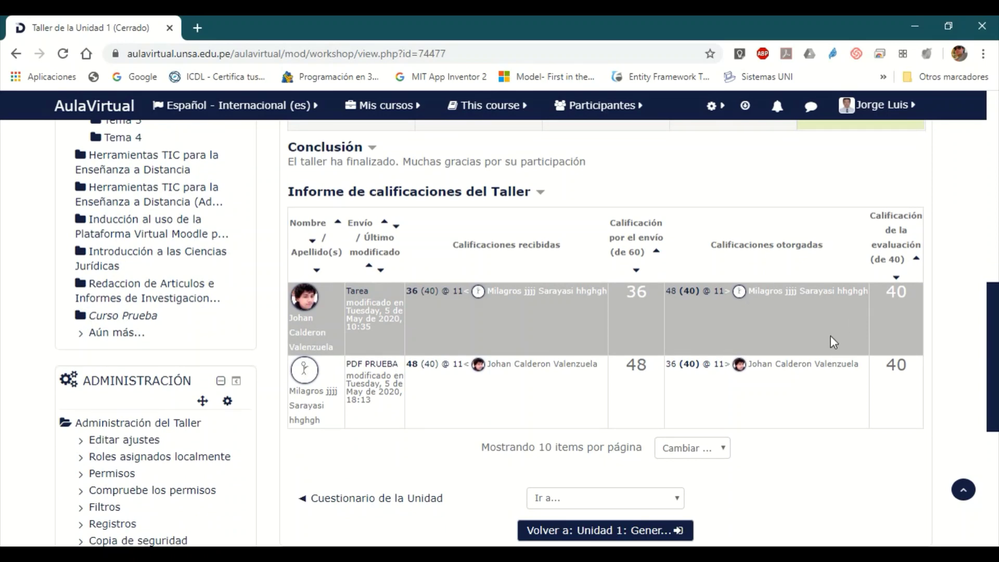
scroll(887, 355, "down", 4)
scroll(888, 357, "up", 4)
left_click_drag(994, 329, 994, 139)
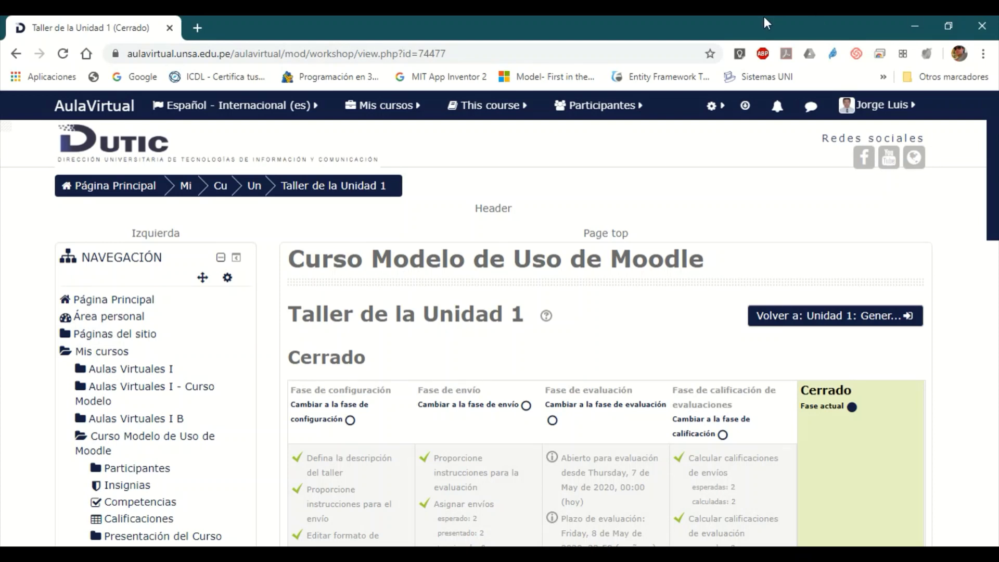